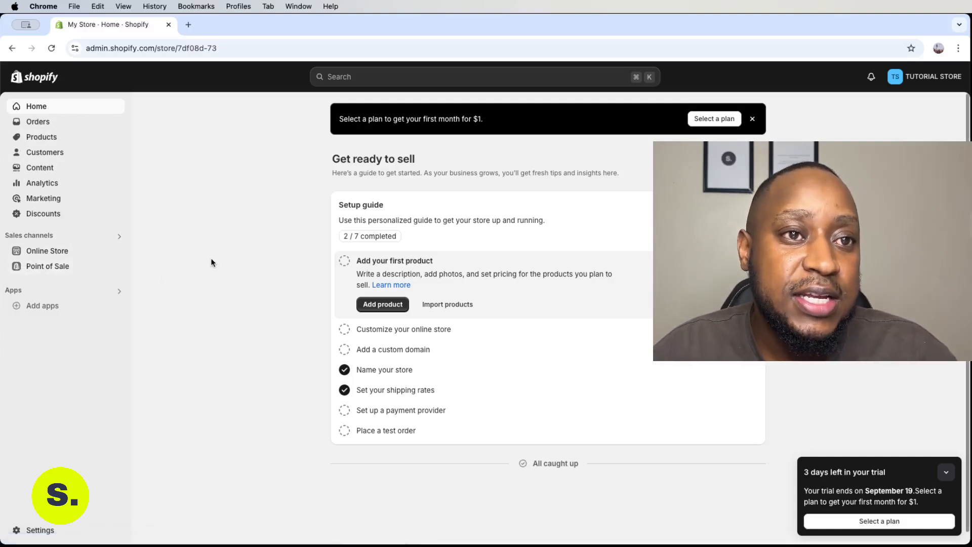
Open the online store's existing Contact page and change its title to "Contact Us"
left_click(56, 253)
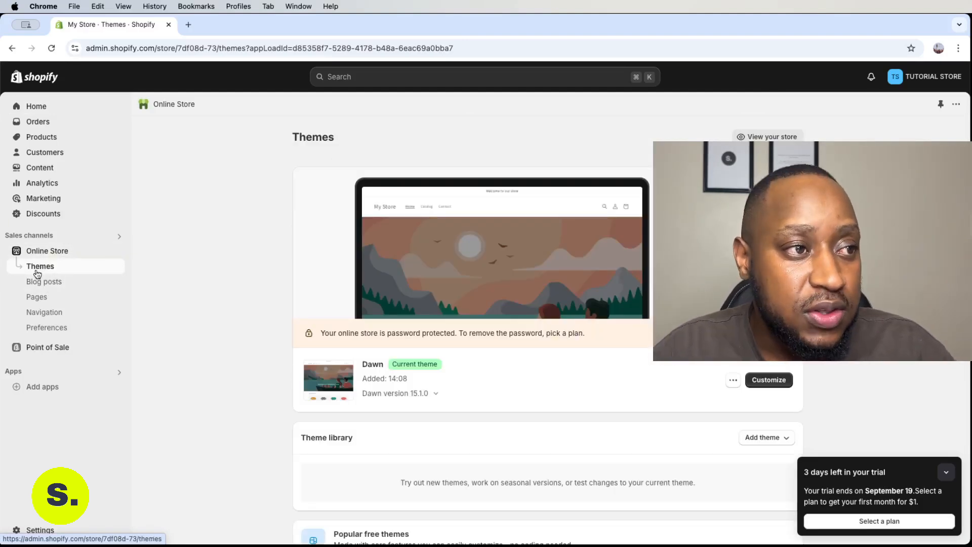
left_click(56, 300)
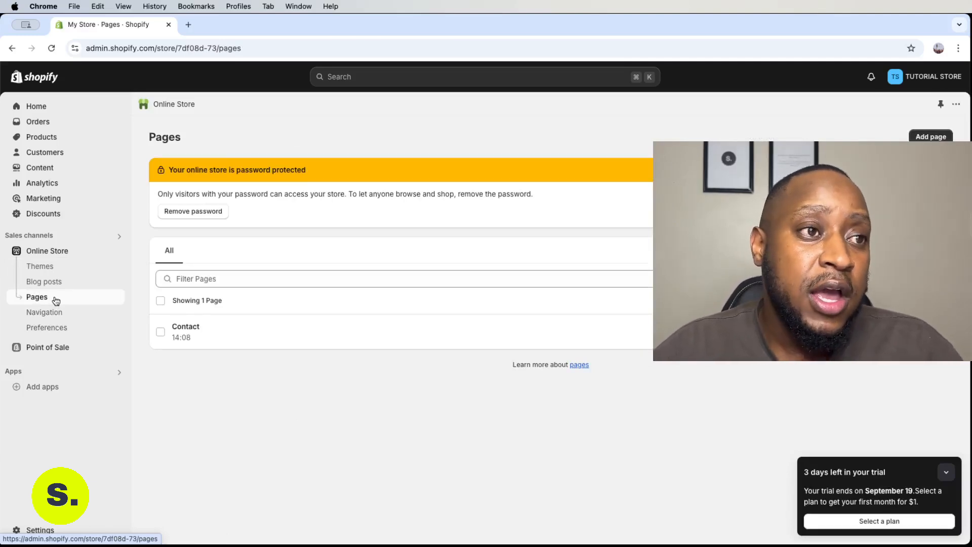
left_click(187, 331)
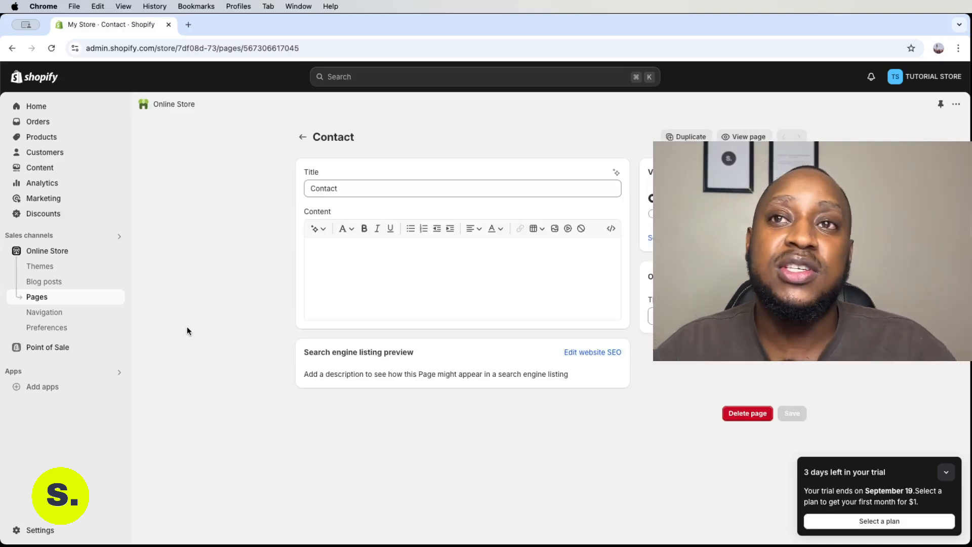
left_click(357, 187)
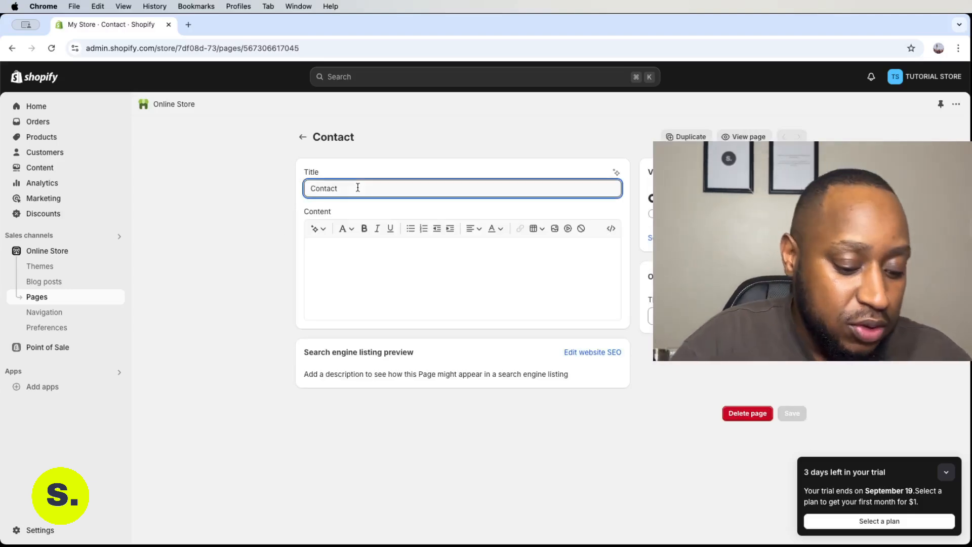
type("Us")
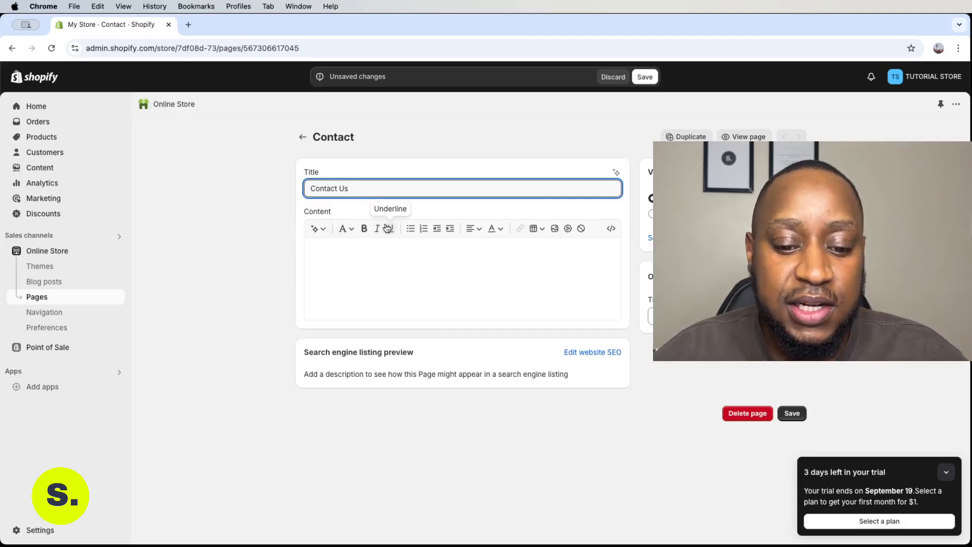
Add page content: "Hey there, fashionista! Drop us a line using the form below. We can't wait to chat with you. Expect a speedy comeback from our side!"
left_click(359, 264)
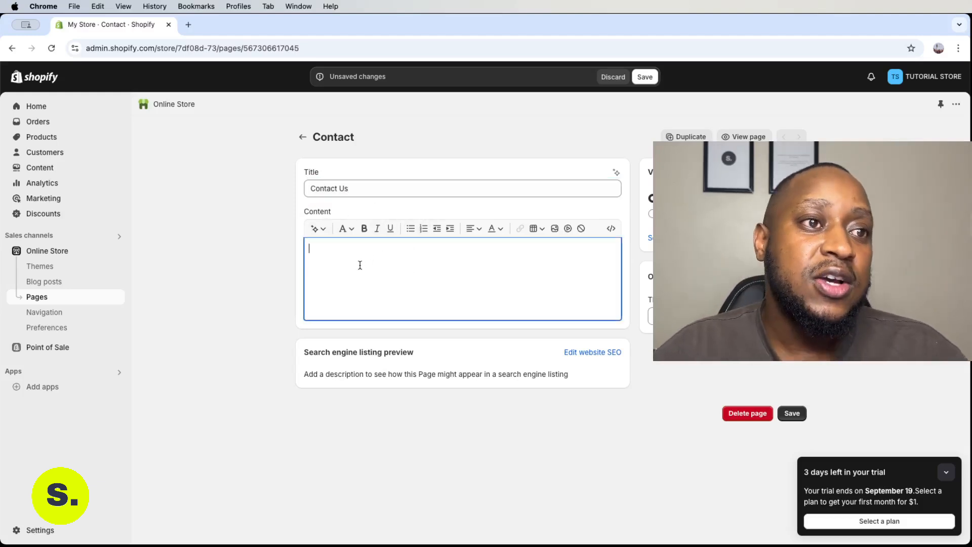
key("super+Tab")
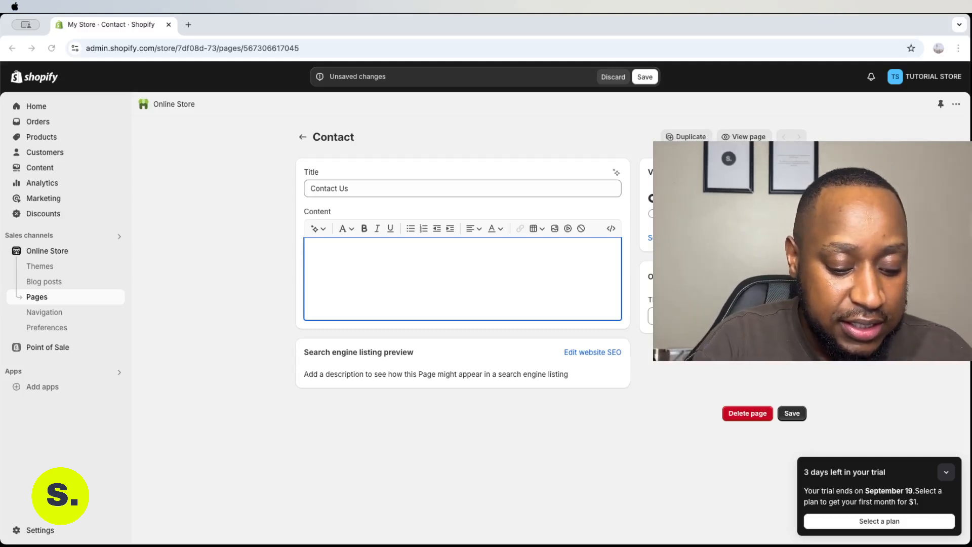
type("Hey there, fashionista! Drop us a line using the form below. We can't wait to chat with you. Expect a speedy comeback from our side!")
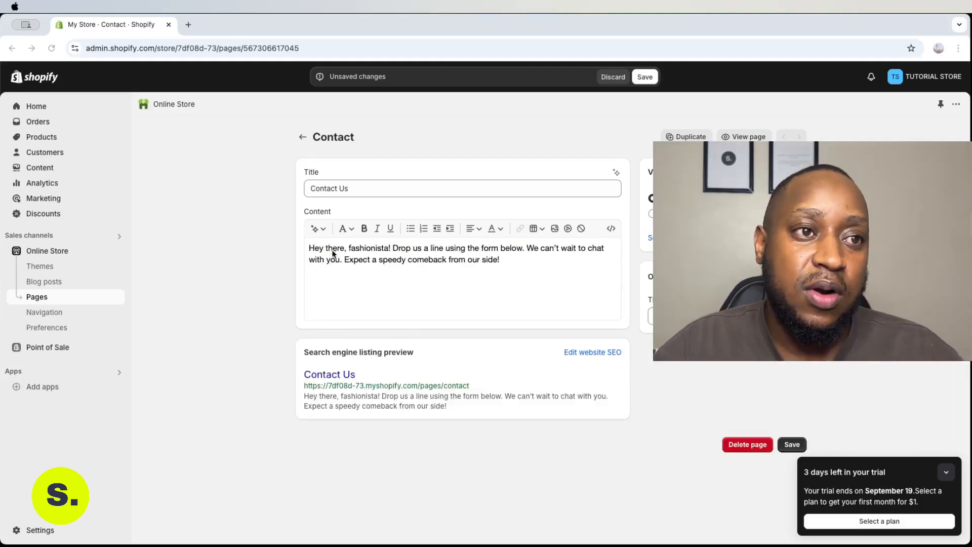
Choose contact as the Contact Us page's theme template and save the page
left_click(661, 382)
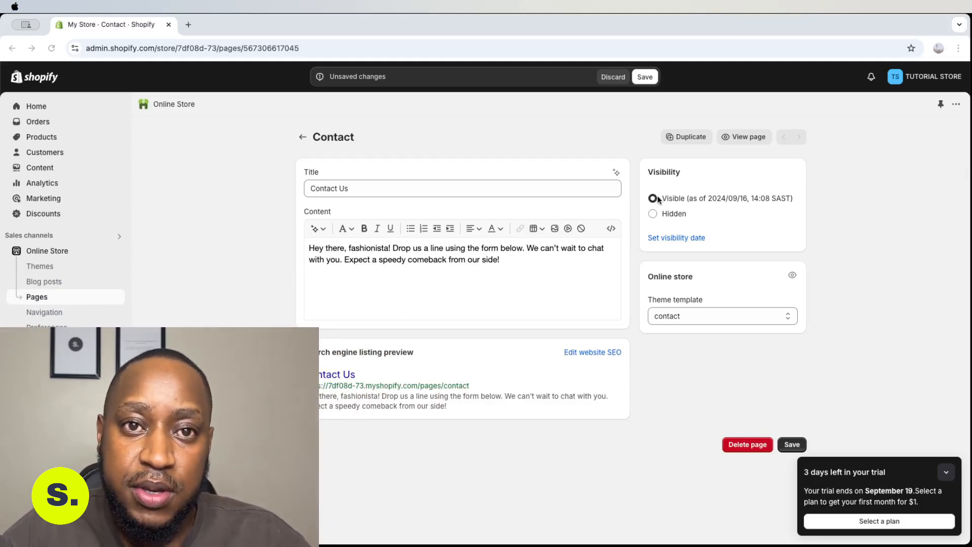
left_click(671, 318)
left_click(670, 317)
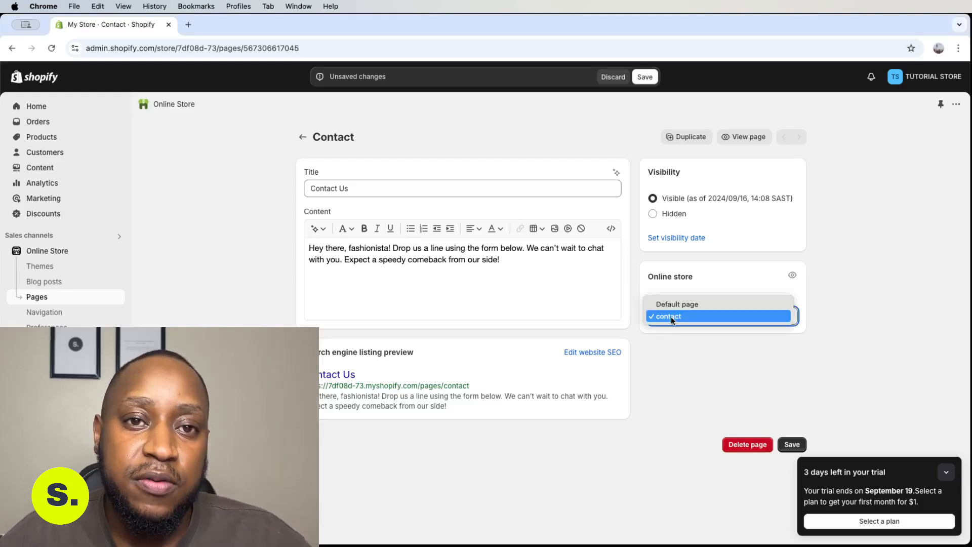
left_click(672, 316)
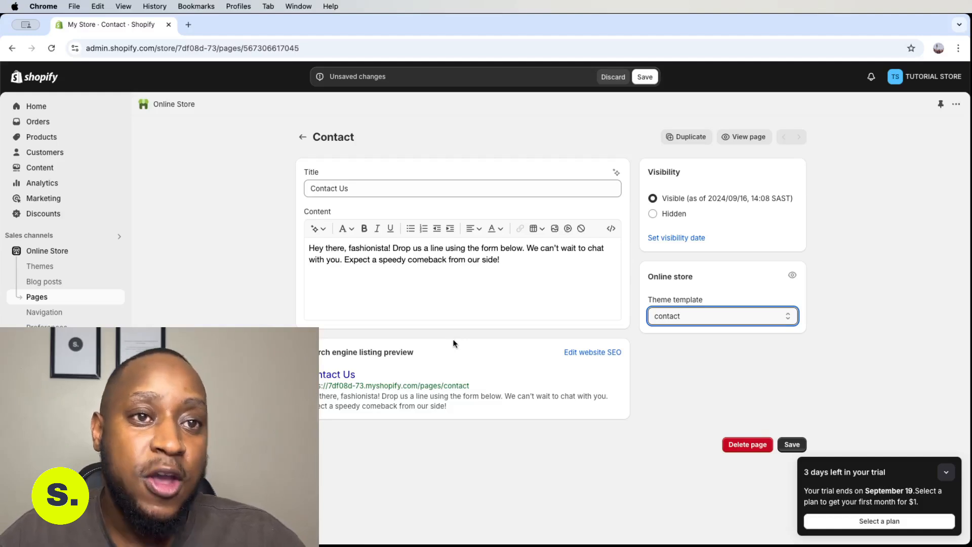
left_click(643, 78)
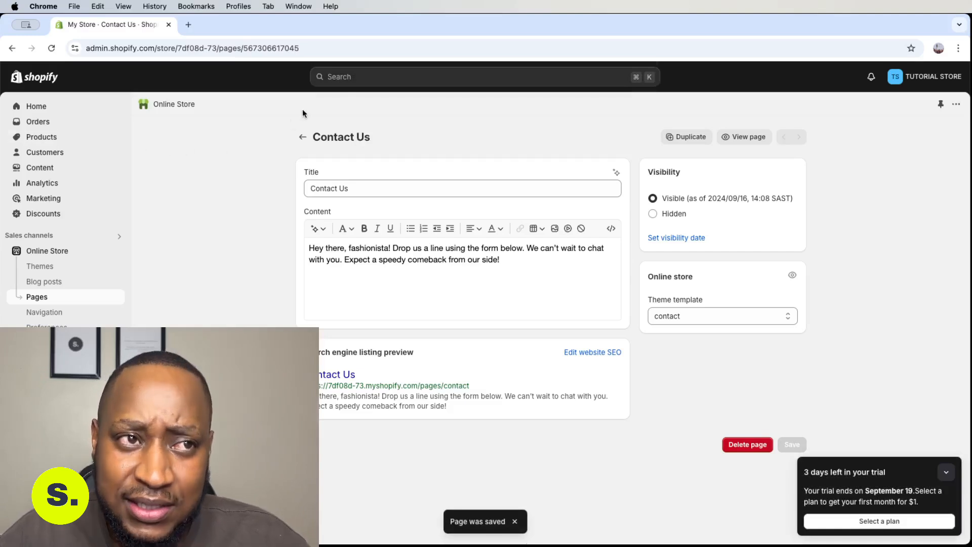
Return to the list of pages and start a new page titled "About Us"
left_click(302, 137)
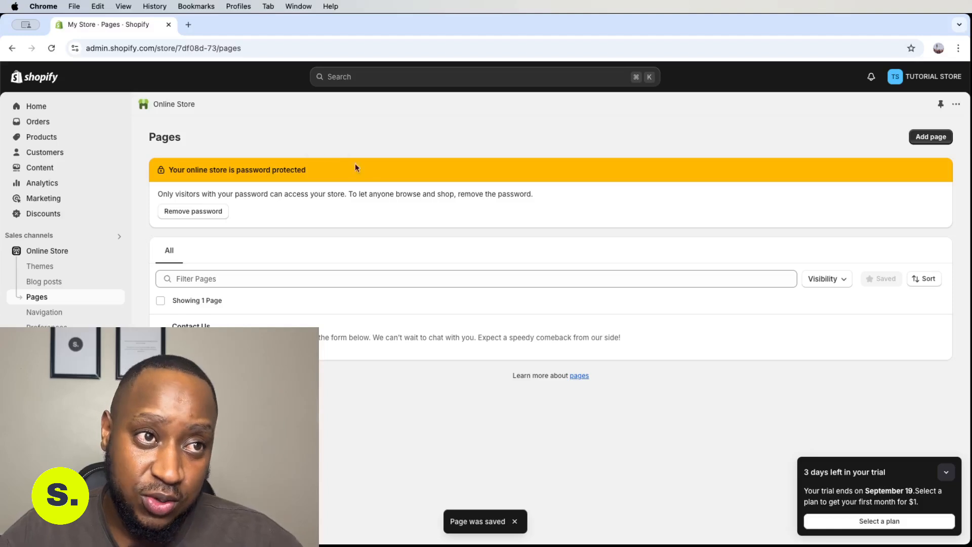
left_click(935, 136)
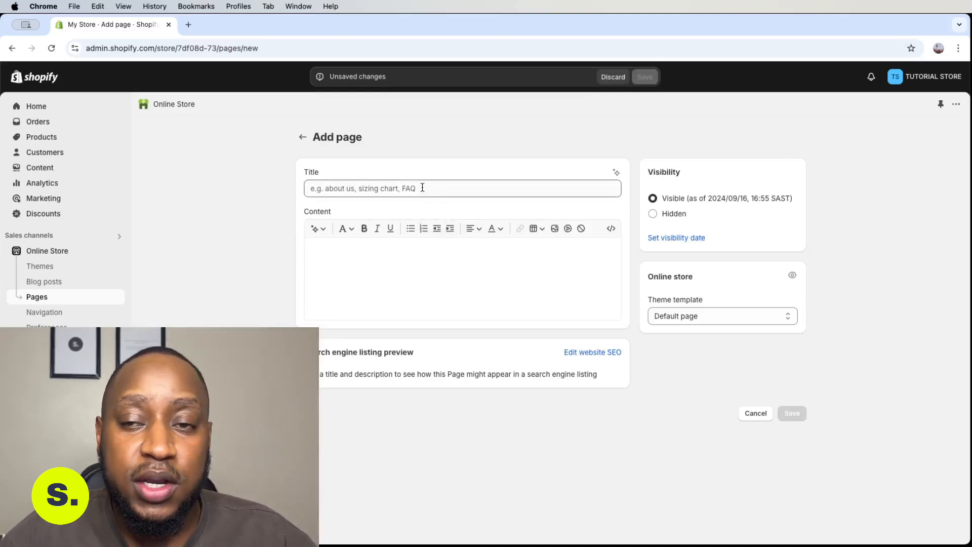
left_click(366, 187)
type("A")
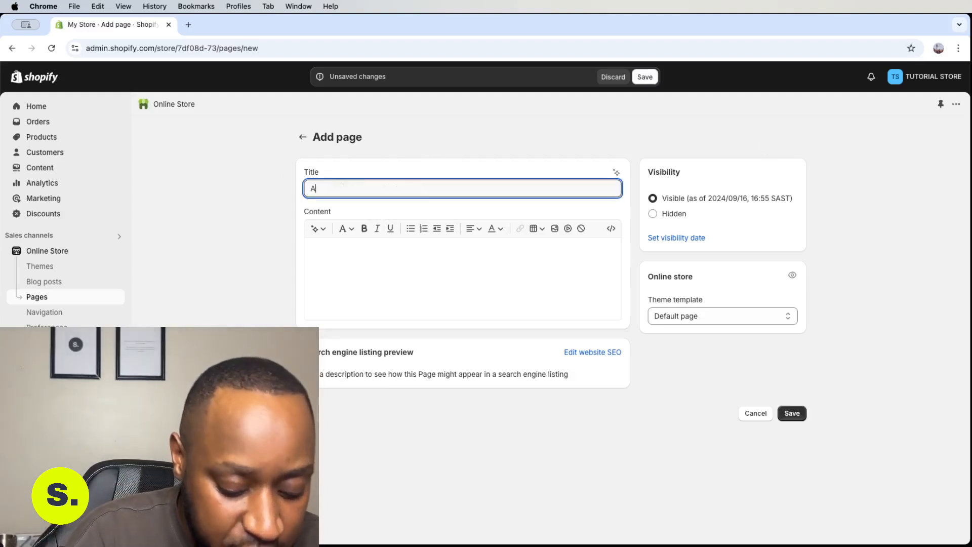
type("bout Us")
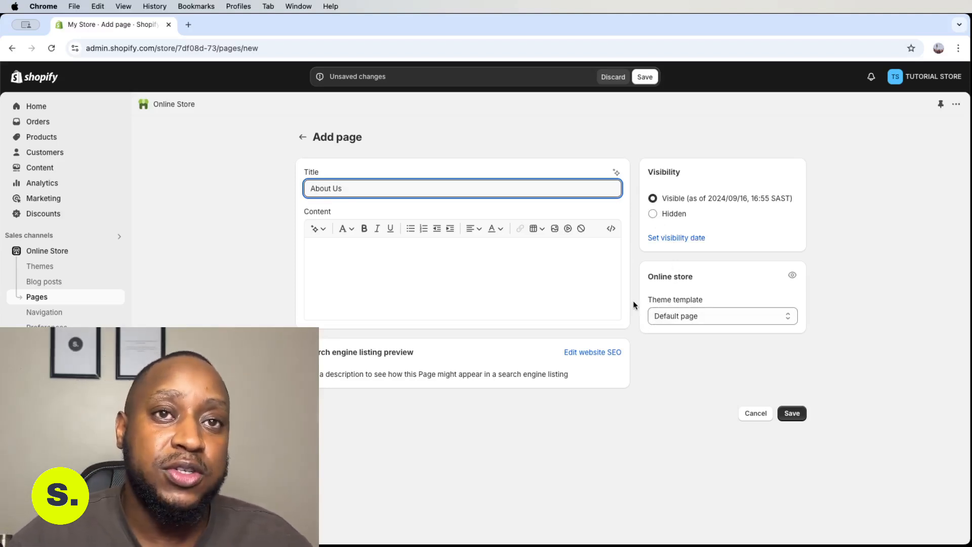
Paste the prepared store description starting "Welcome to your premier destination for fashion excellence" as the About Us content and save the page
key("super+Tab")
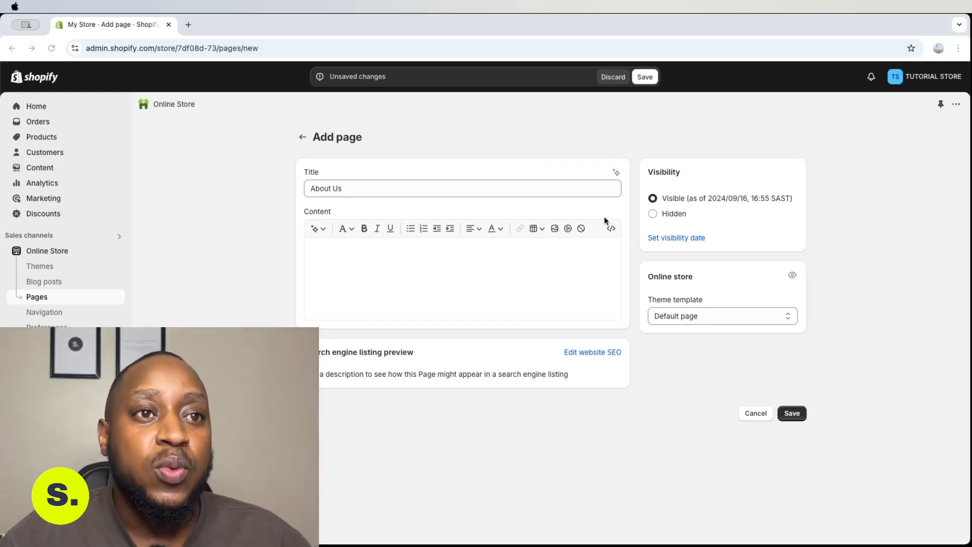
key("super+Tab")
left_click(384, 272)
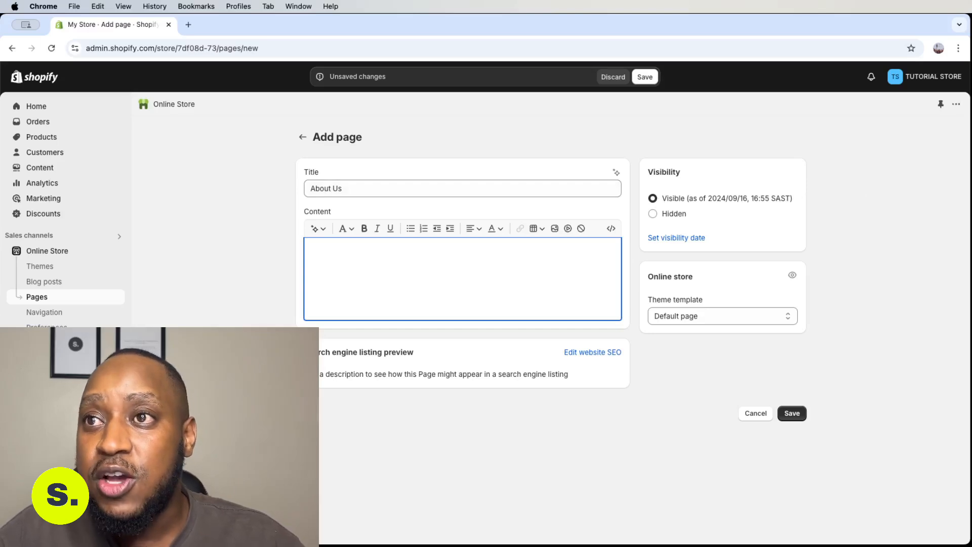
key("super+Tab")
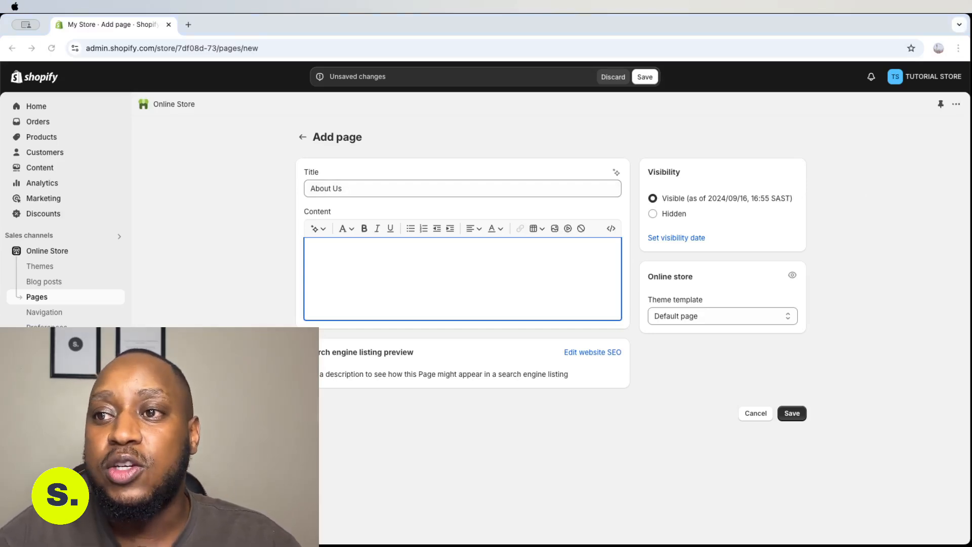
key("super+Tab")
key("super+v")
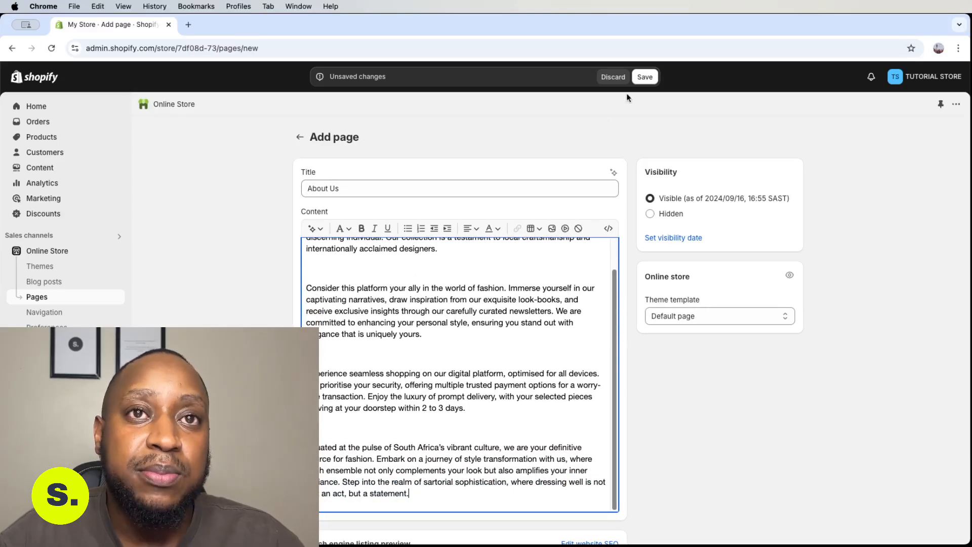
left_click(643, 78)
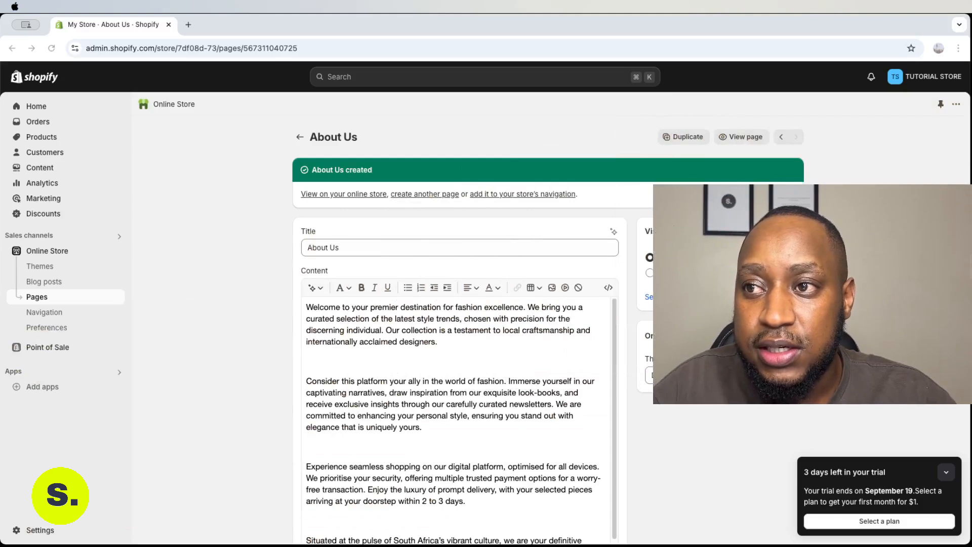
Examine the tone choices offered by the AI page content generator, then close it without generating text
left_click(320, 291)
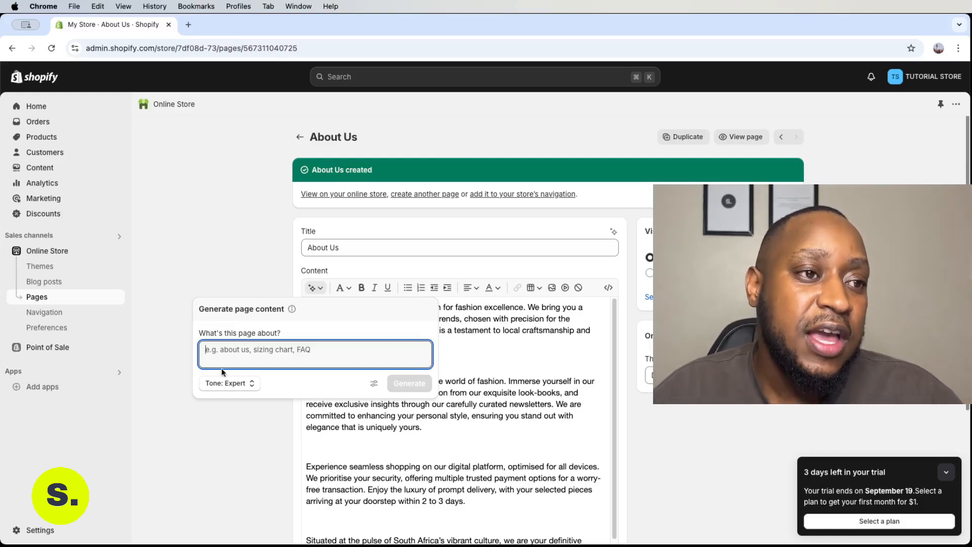
left_click(239, 385)
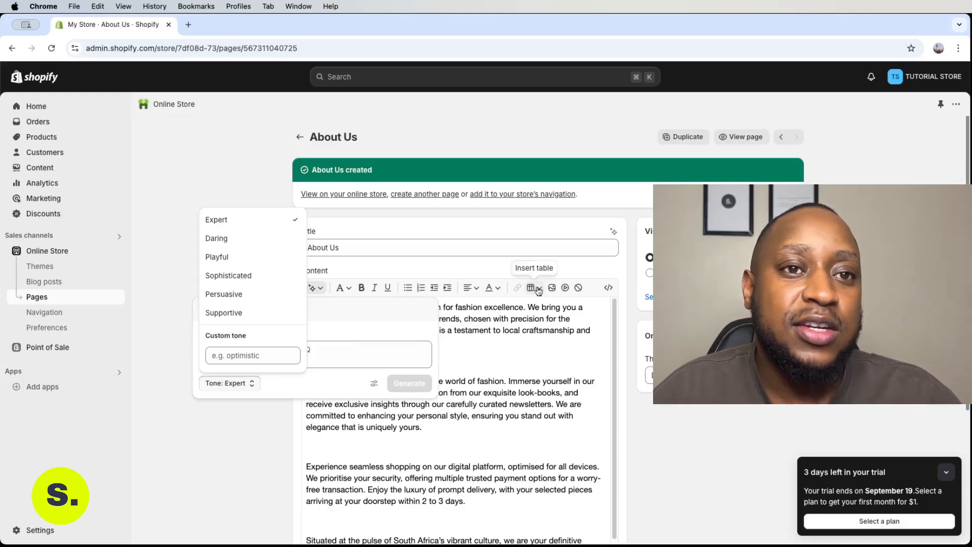
left_click(588, 334)
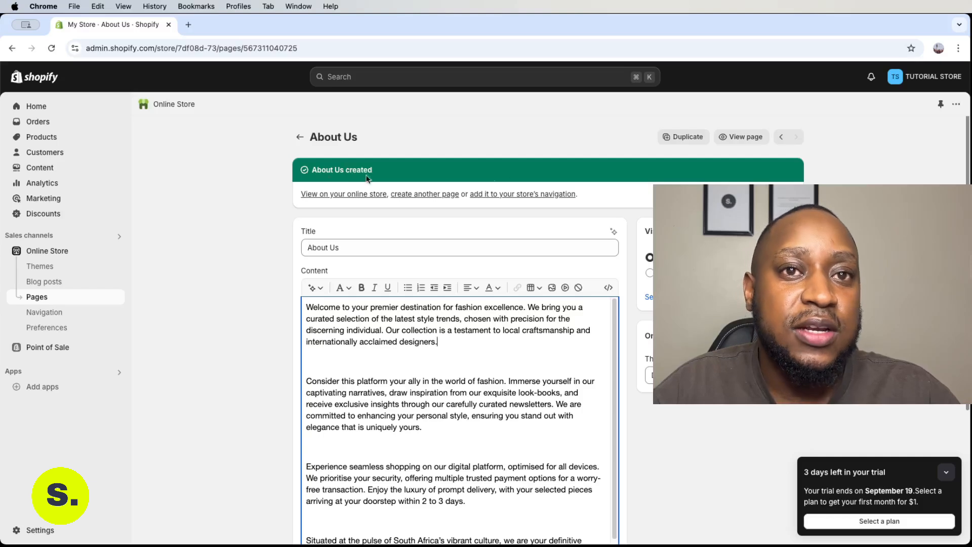
Go back to the list of pages and start another page titled "Frequently Asked Questions"
left_click(297, 136)
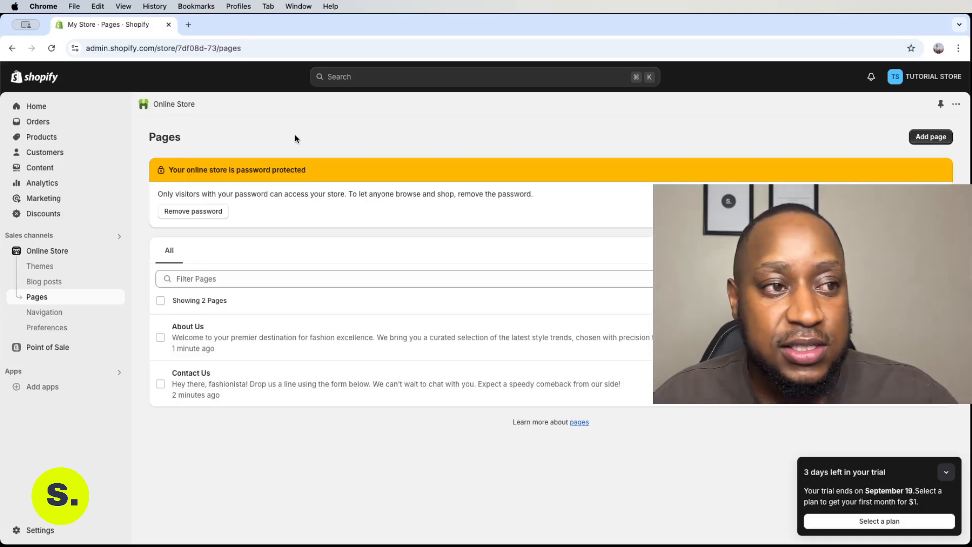
left_click(931, 140)
left_click(468, 185)
type("Freq")
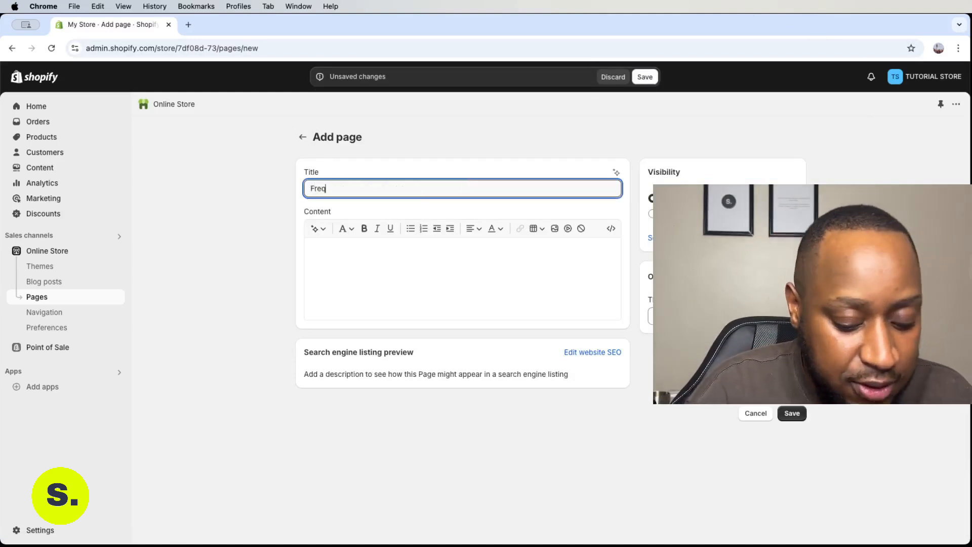
type("uently ")
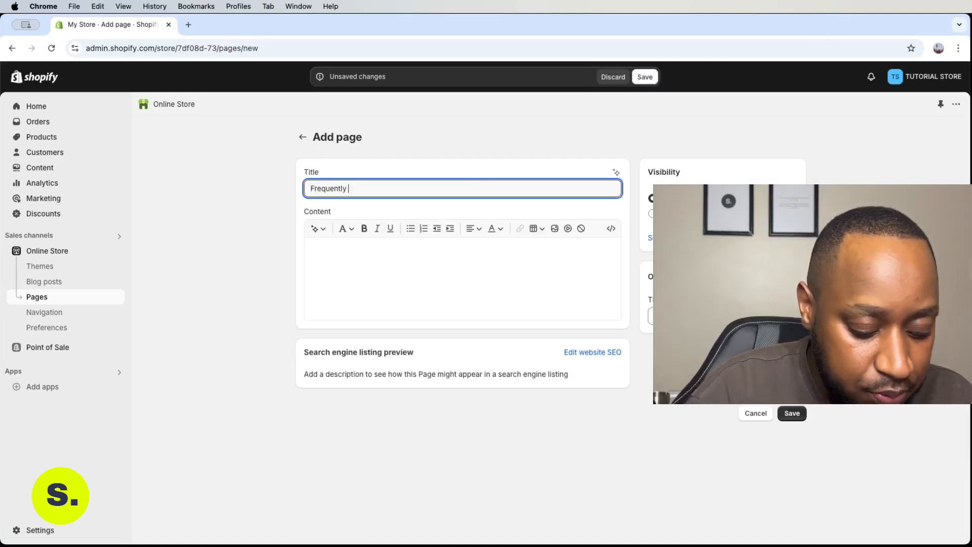
type("Asked Q")
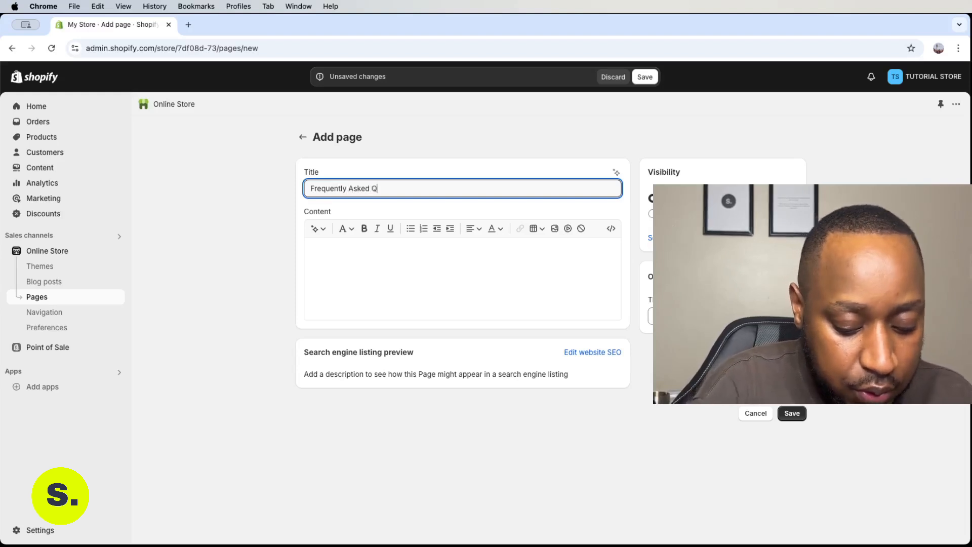
type("uestions")
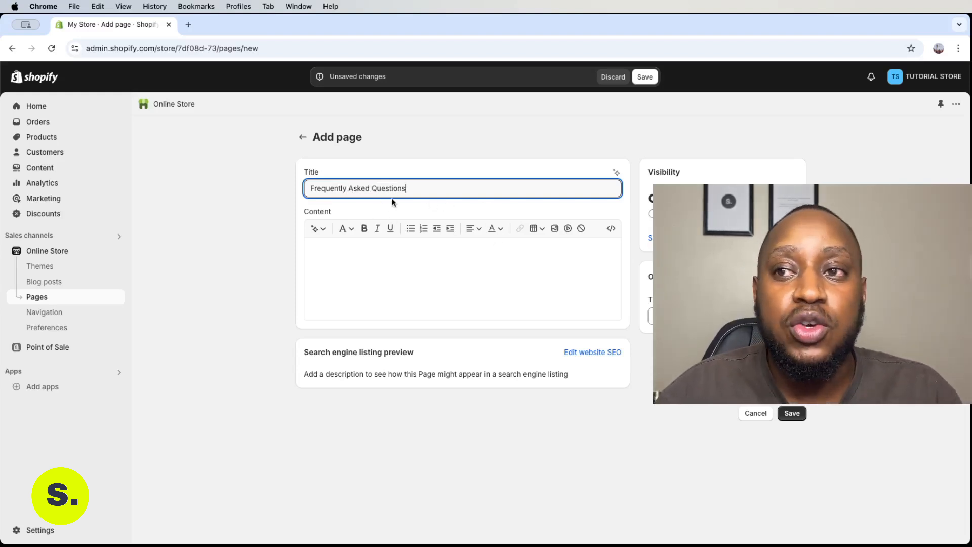
Paste the prepared questions and answers, starting with "Q: Does your store have a physical location?", into the new page's content
key("super+Tab")
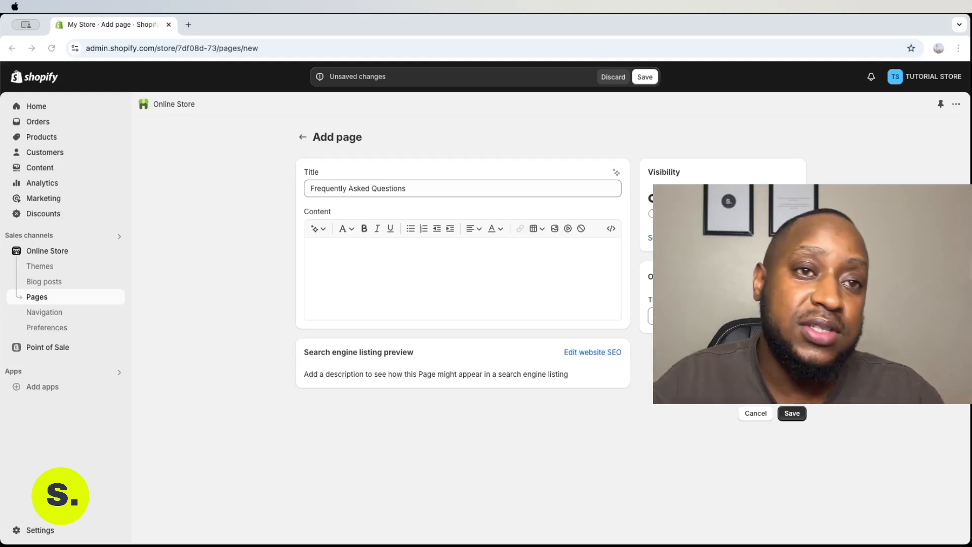
left_click(313, 240)
left_click(310, 248)
right_click(311, 248)
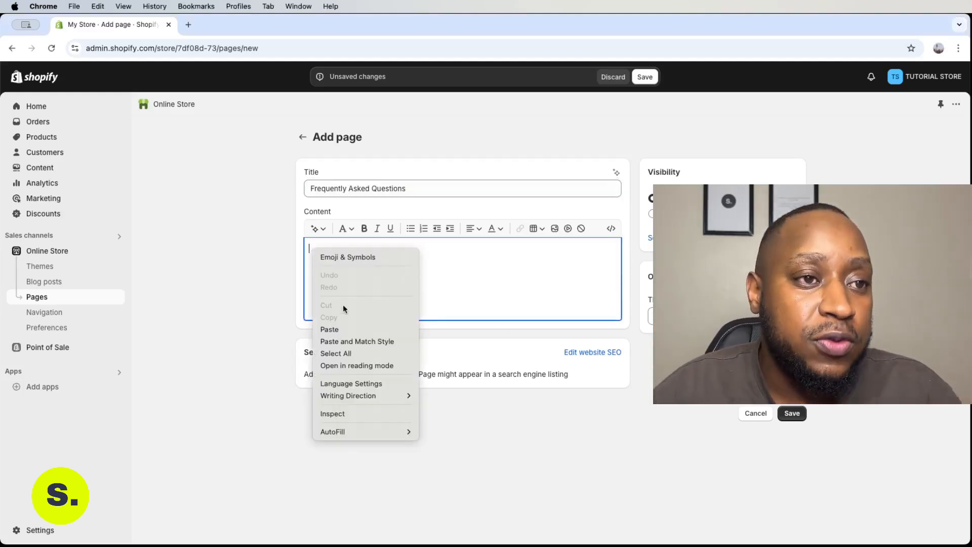
left_click(342, 329)
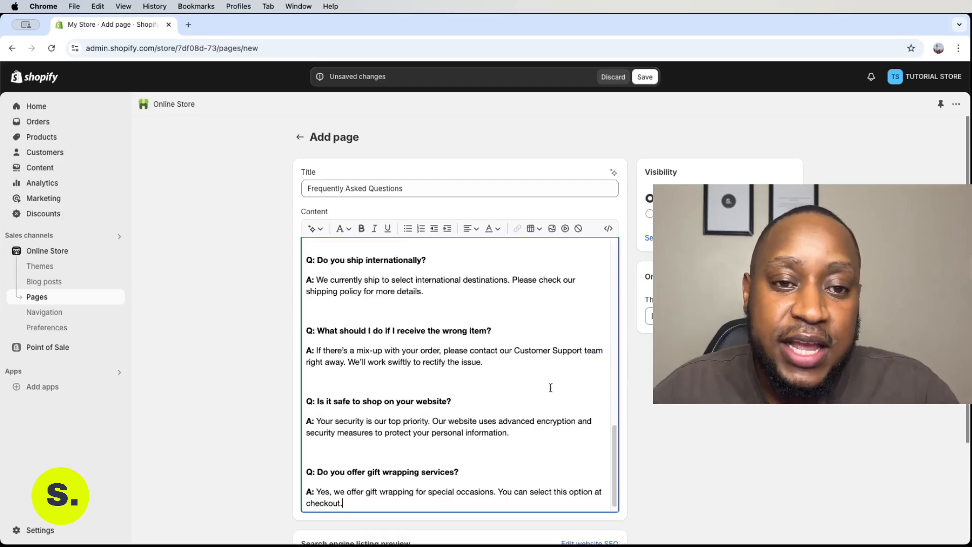
Review the first question and its answer at the start of the pasted FAQ content
left_click_drag(616, 457, 616, 249)
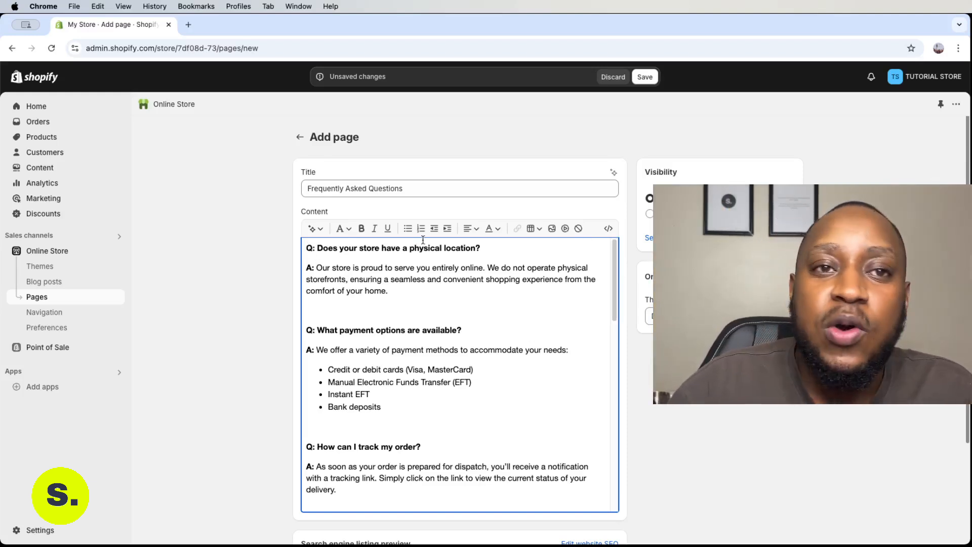
left_click_drag(305, 248, 479, 244)
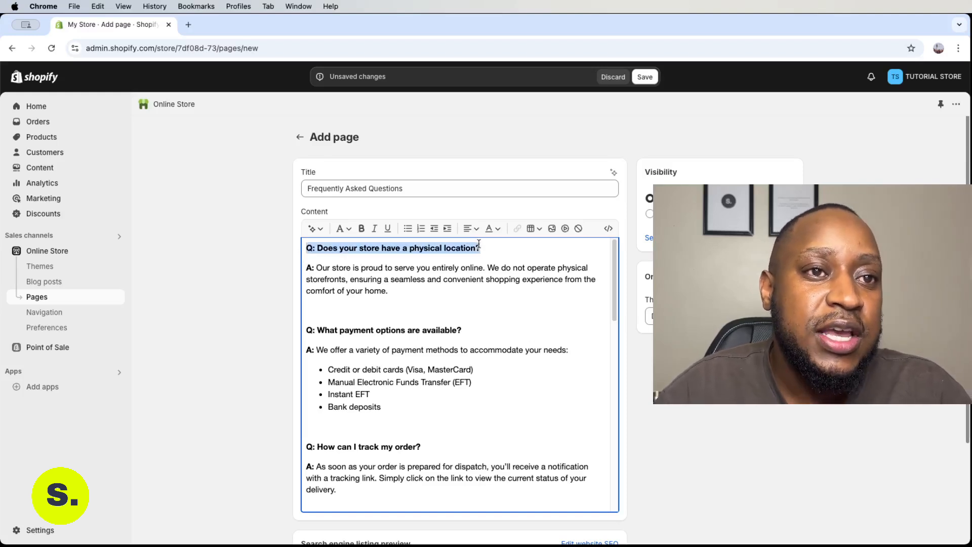
left_click_drag(305, 268, 404, 285)
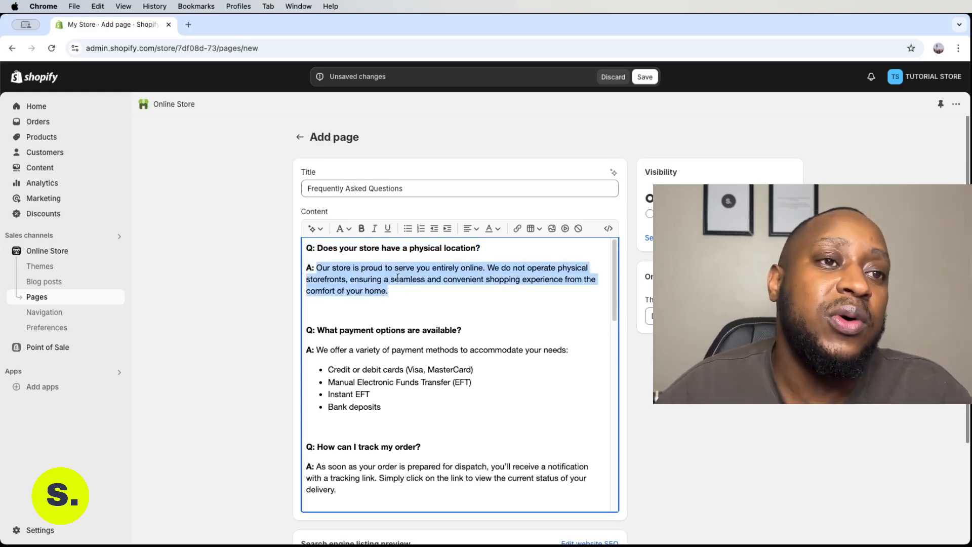
Colour the questions "Q: Does your store have a physical location?" and "Q: What payment options are available?" magenta
left_click_drag(308, 248, 489, 247)
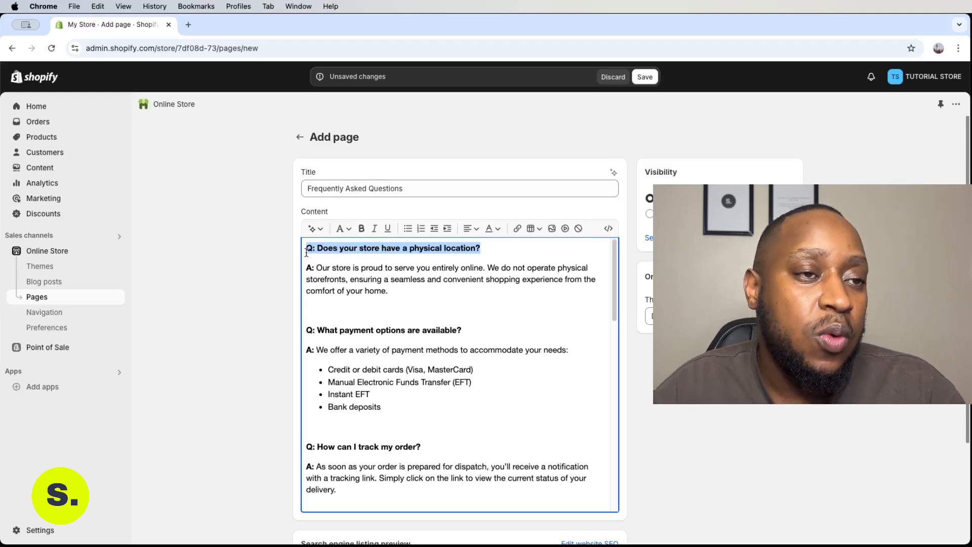
left_click(495, 231)
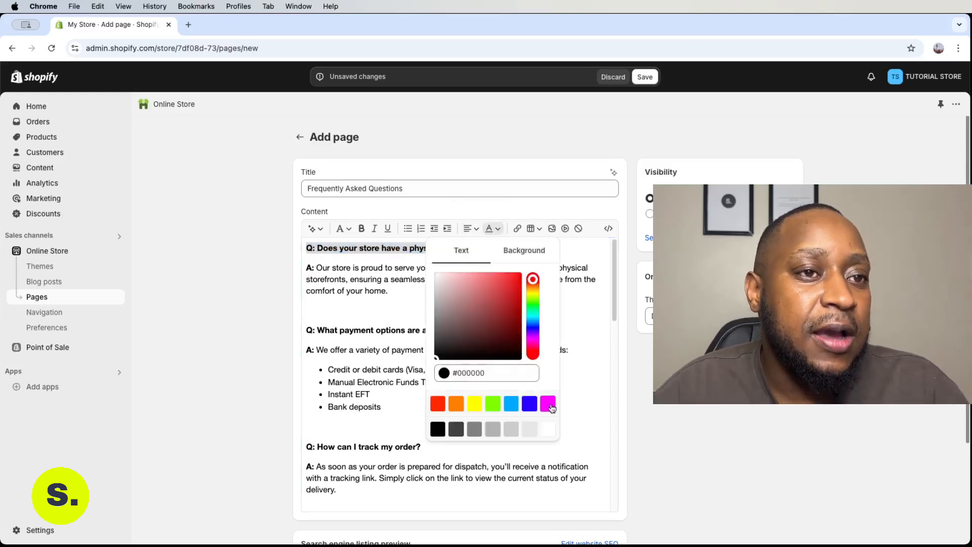
left_click(548, 404)
left_click_drag(305, 329, 461, 324)
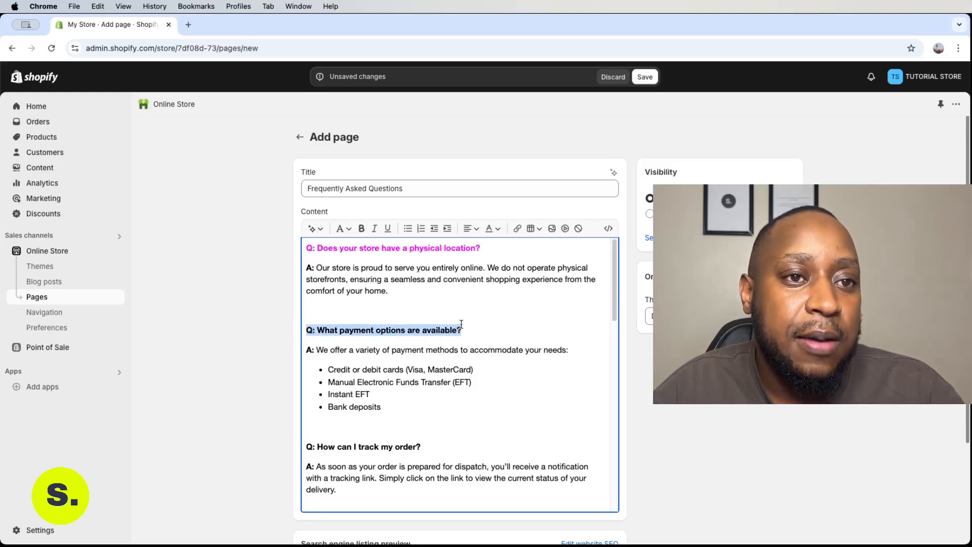
left_click(494, 228)
left_click(547, 402)
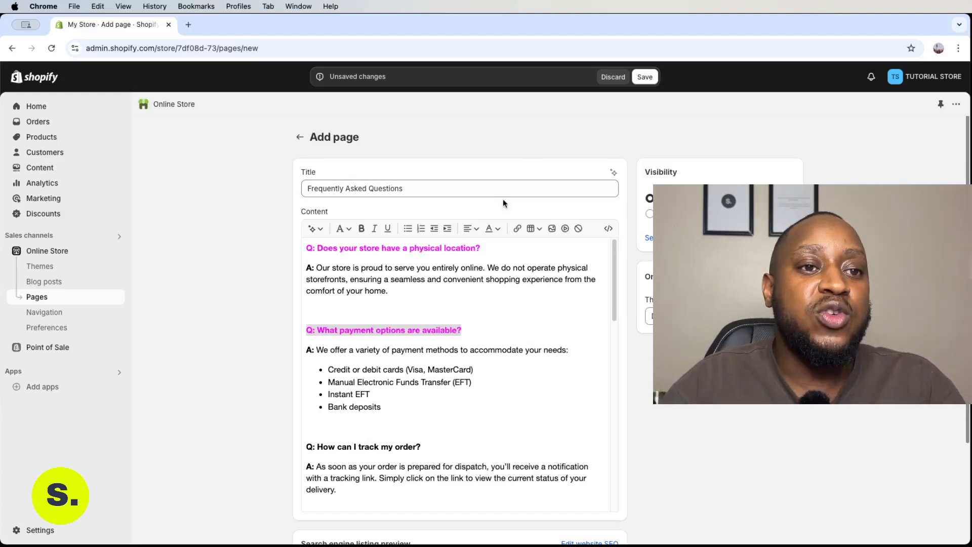
Look through the remaining questions, save the Frequently Asked Questions page and return to the list of pages
left_click_drag(613, 254, 621, 423)
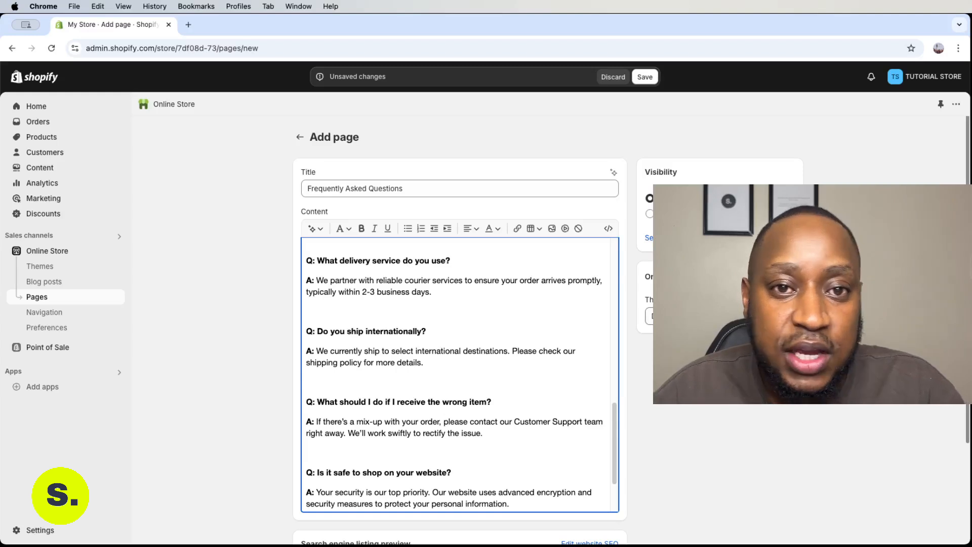
left_click(634, 79)
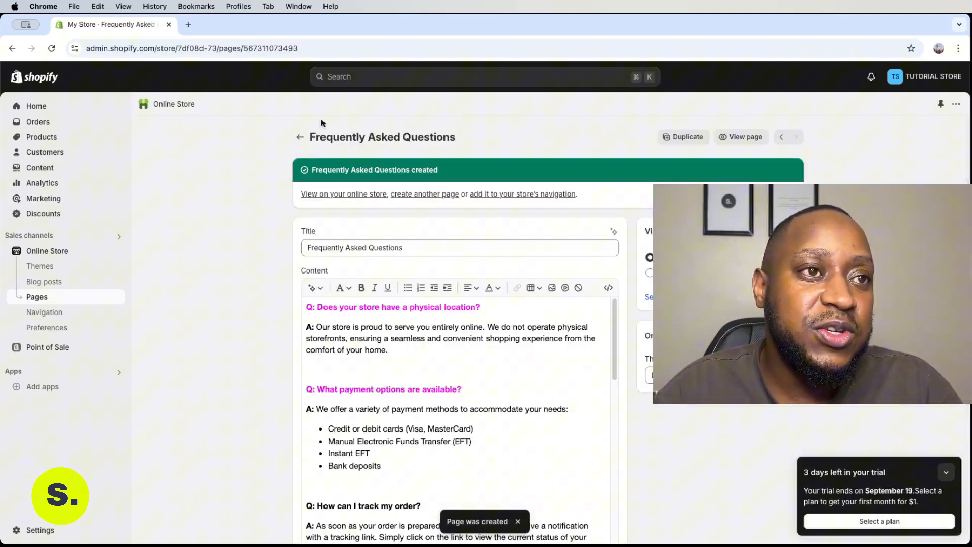
left_click(300, 136)
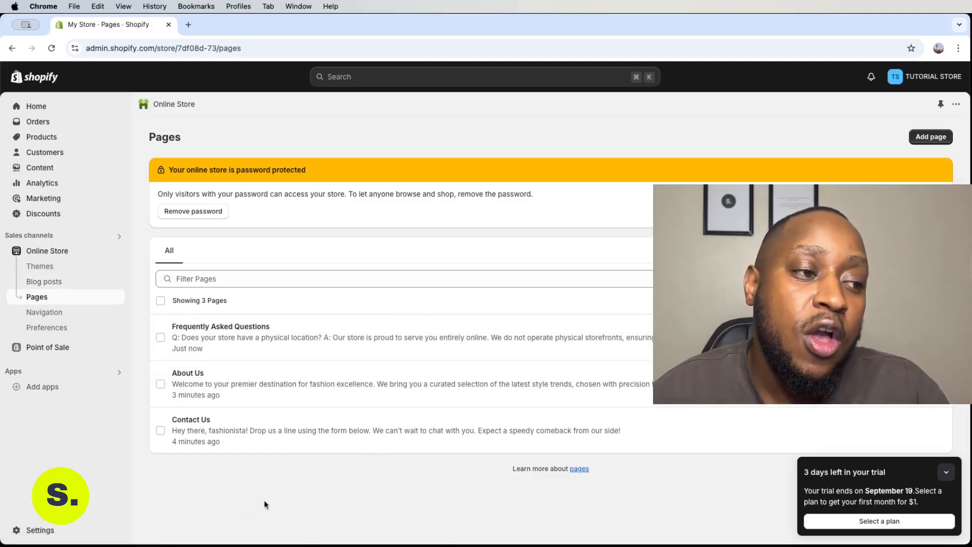
Open the return and refund policy in the store's policy settings and fill it with the template text
left_click(41, 530)
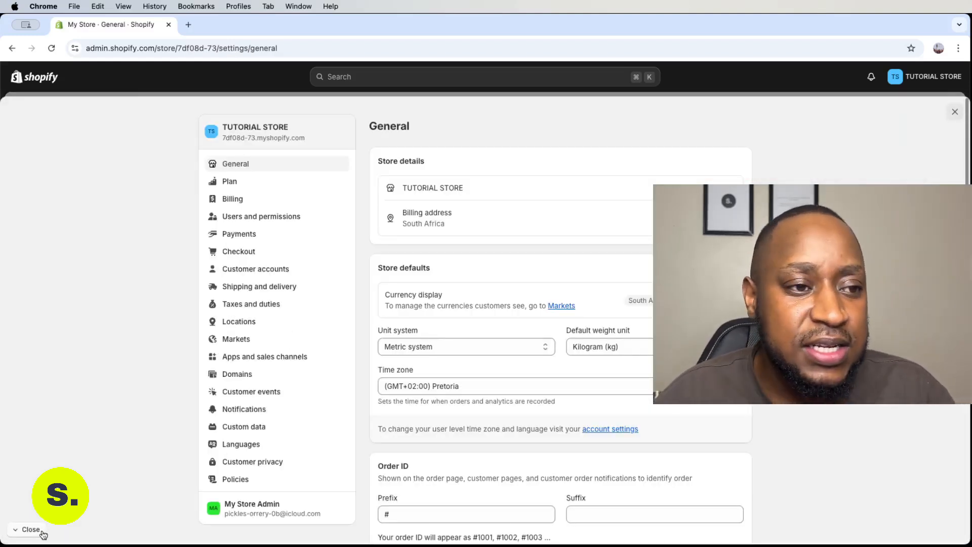
left_click(235, 478)
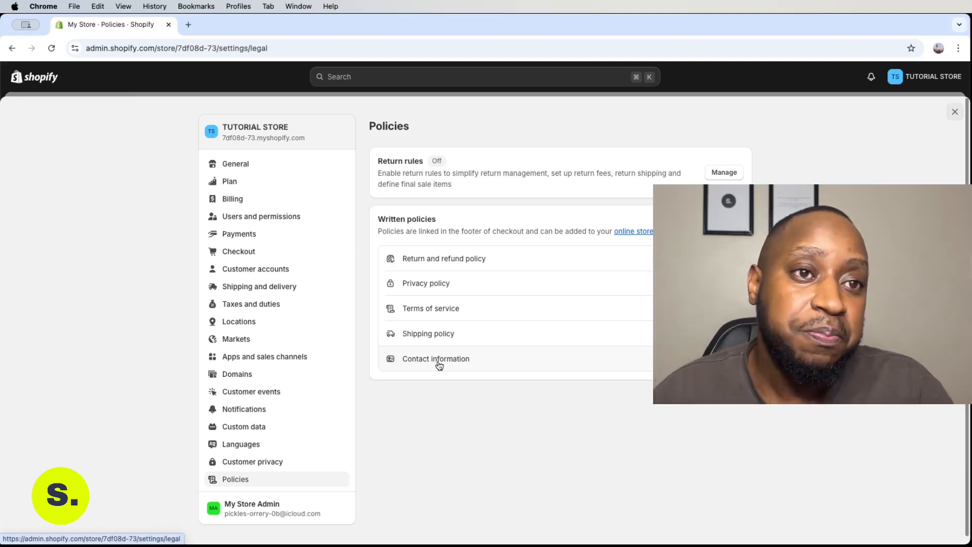
left_click(462, 265)
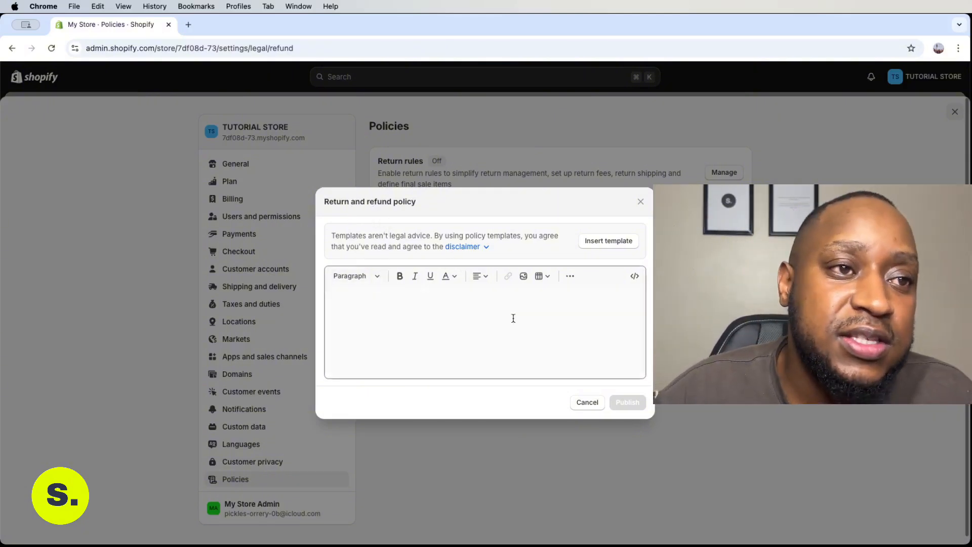
left_click(593, 241)
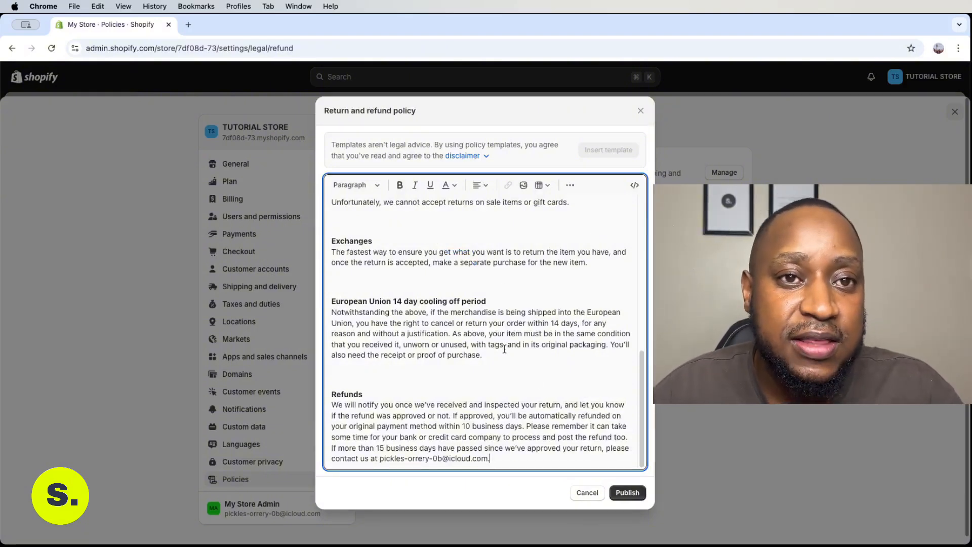
Set both return periods in the opening sentence of the return and refund policy to 7 days
left_click_drag(642, 387, 640, 183)
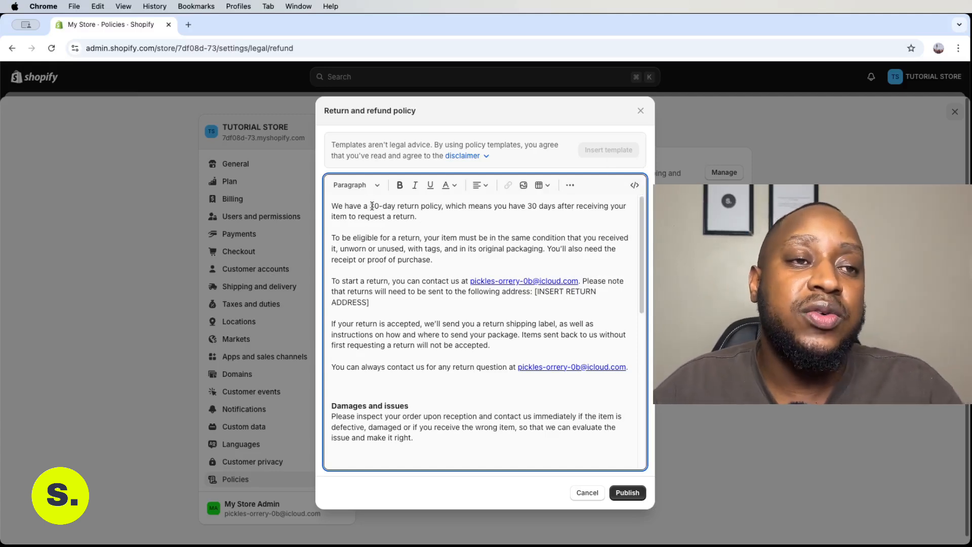
left_click_drag(337, 206, 536, 401)
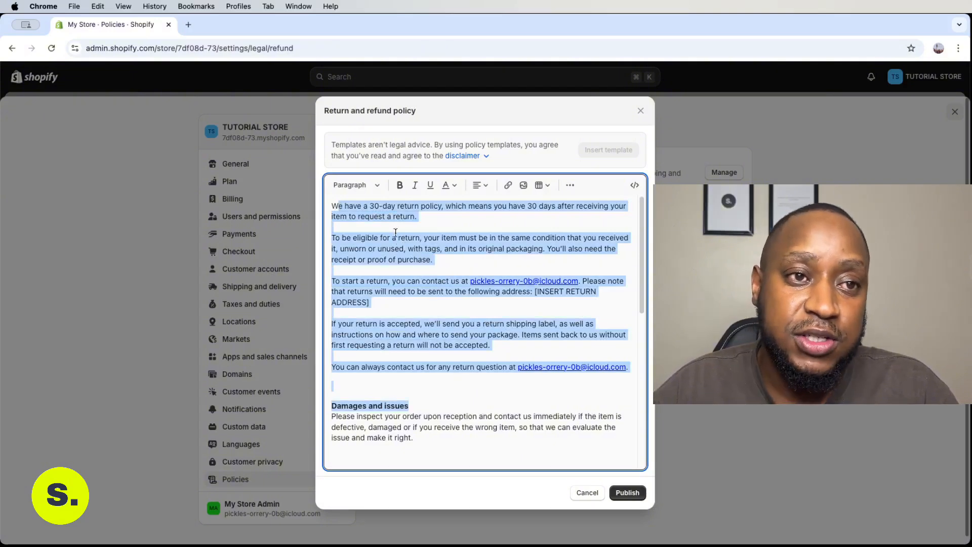
left_click(393, 227)
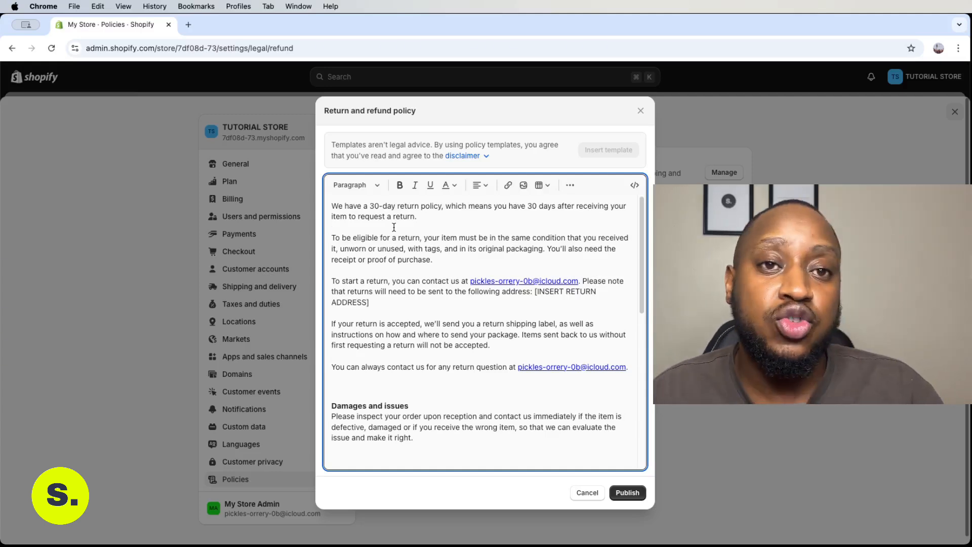
left_click(388, 225)
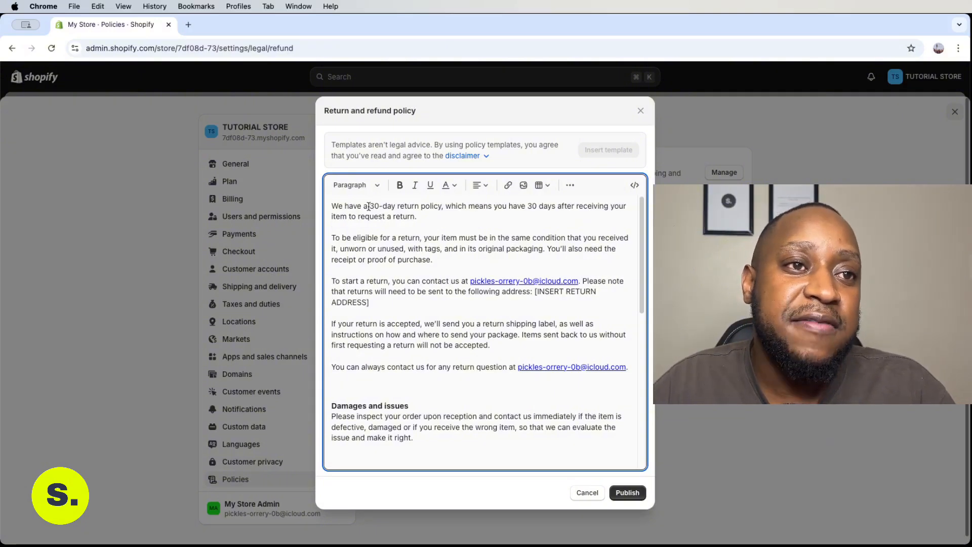
left_click_drag(368, 208, 442, 205)
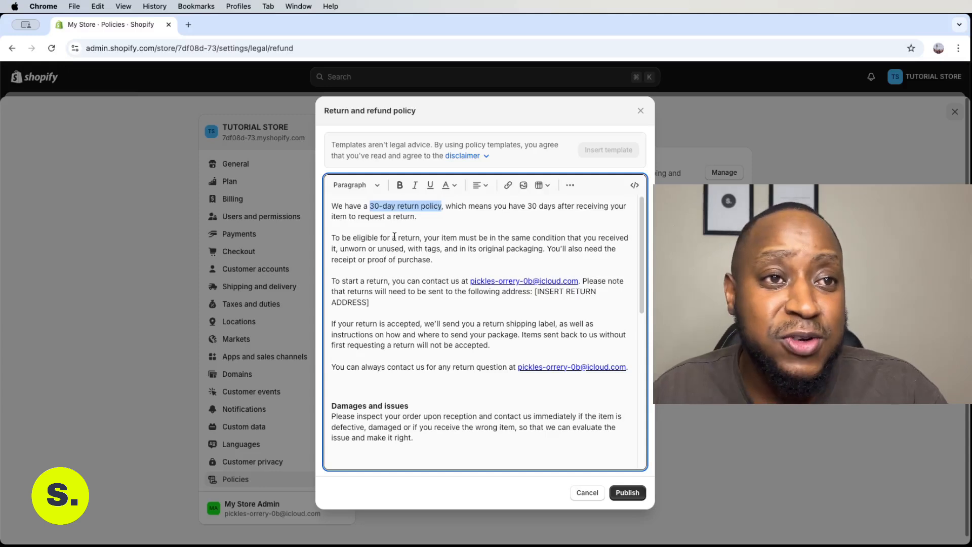
double_click(377, 205)
type("7")
double_click(527, 206)
type("7")
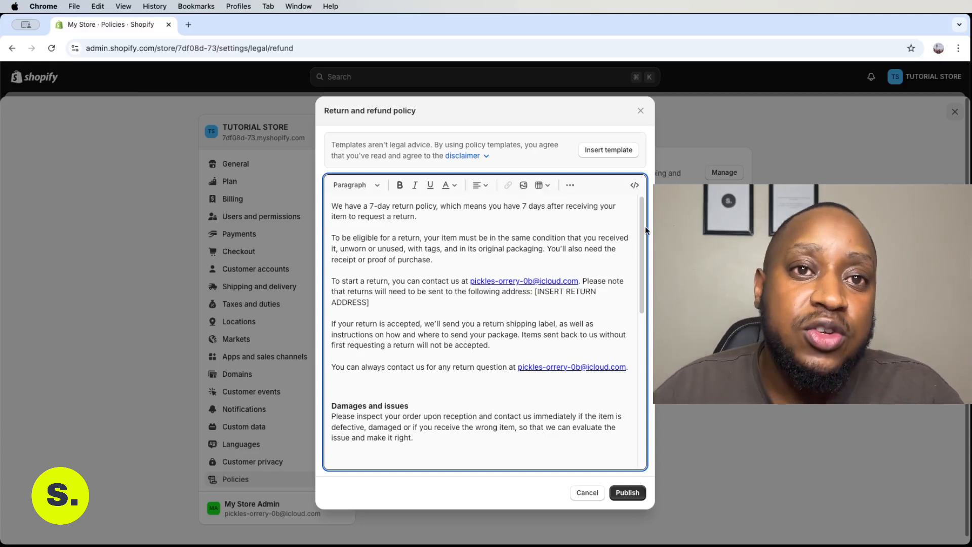
Review the contact e-mail and return address placeholder in the return and refund policy, then publish the policy
scroll(643, 229, "down", 1)
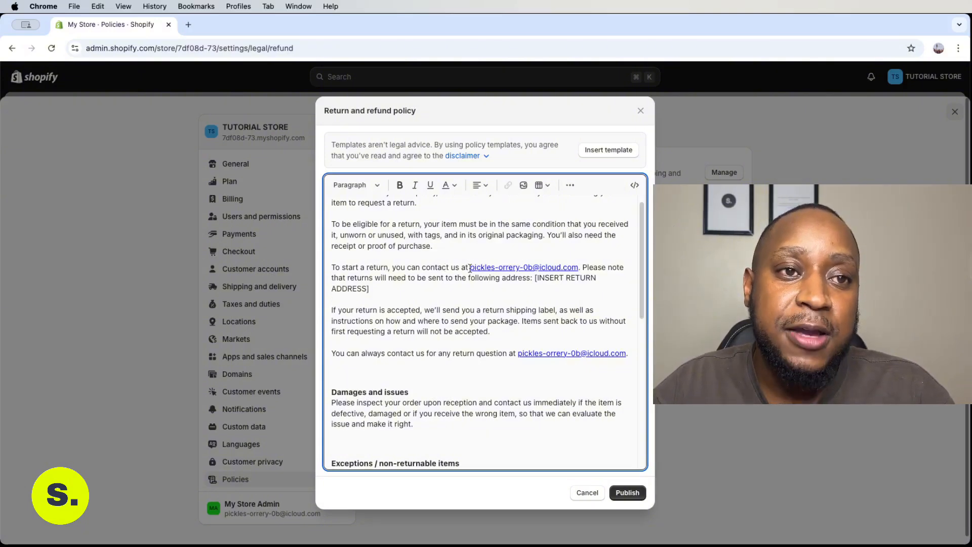
left_click_drag(470, 267, 579, 267)
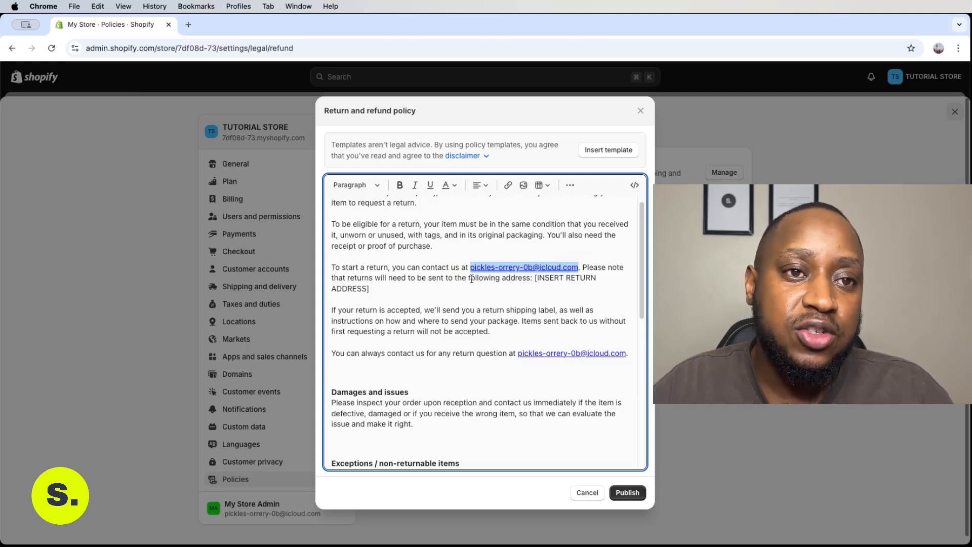
left_click_drag(535, 280, 590, 285)
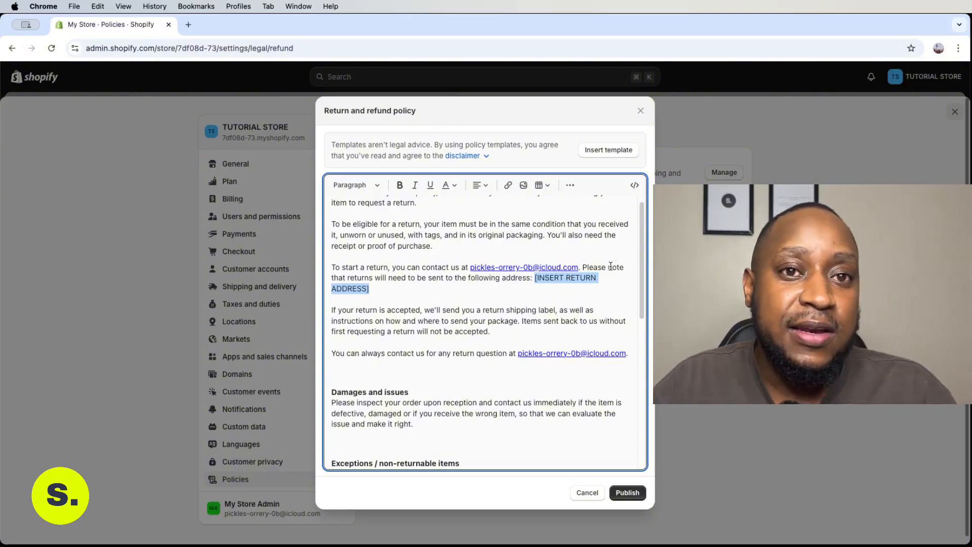
left_click_drag(637, 249, 651, 411)
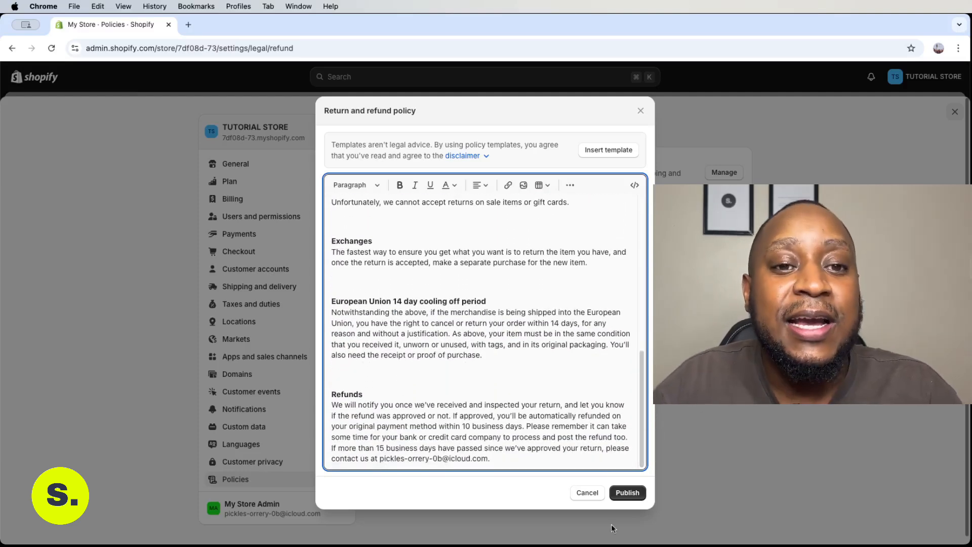
left_click(626, 492)
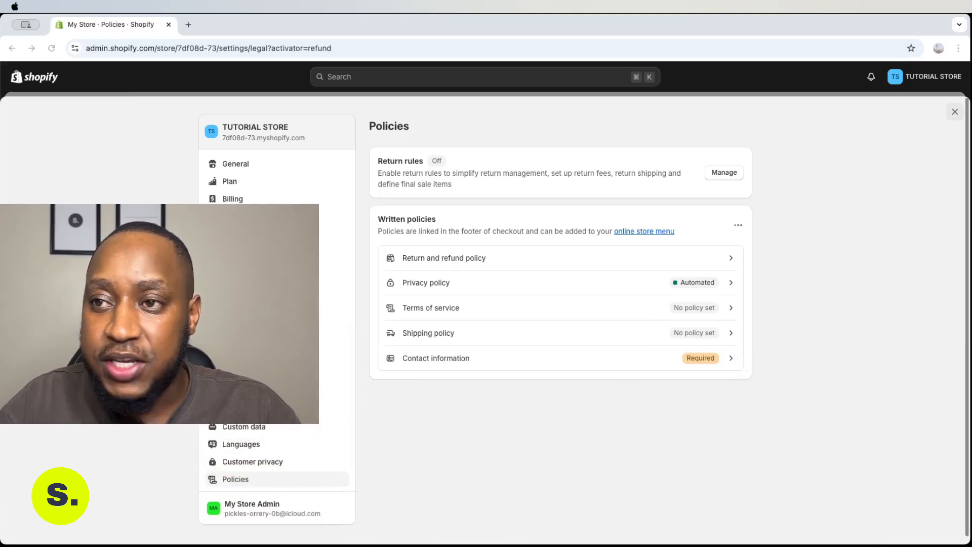
Look at the automated privacy policy and close it without making changes
left_click(429, 282)
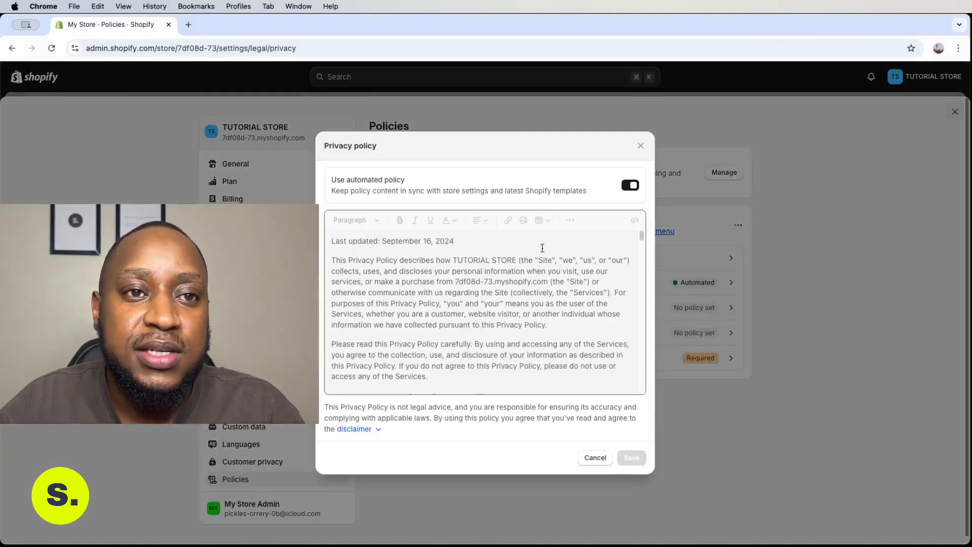
left_click(639, 148)
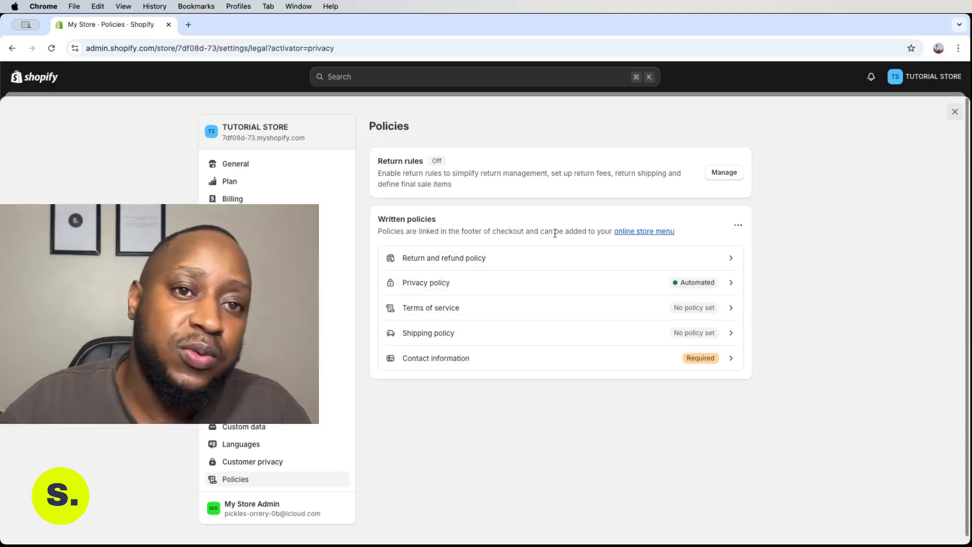
Fill the terms of service with the template text, look over its overview and publish it
left_click(455, 304)
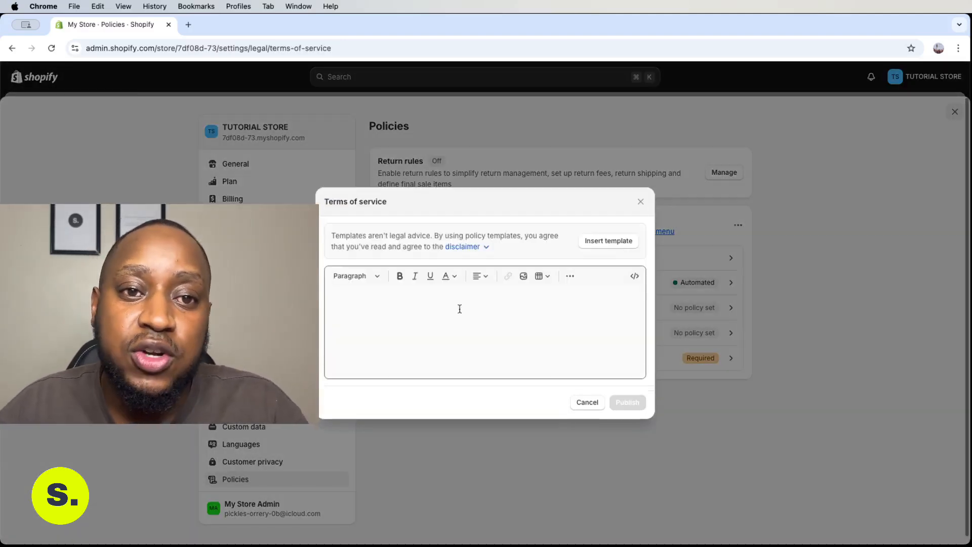
left_click(608, 242)
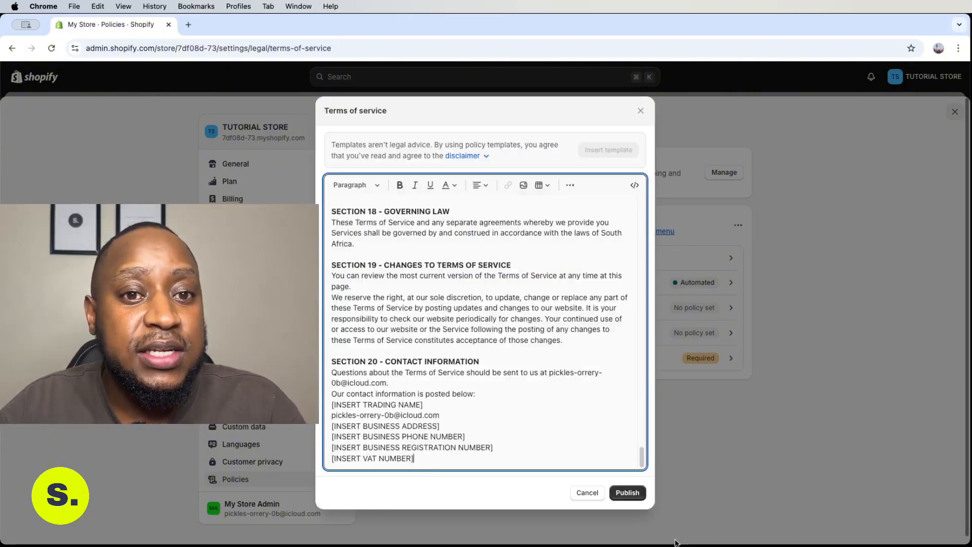
left_click_drag(642, 460, 623, 209)
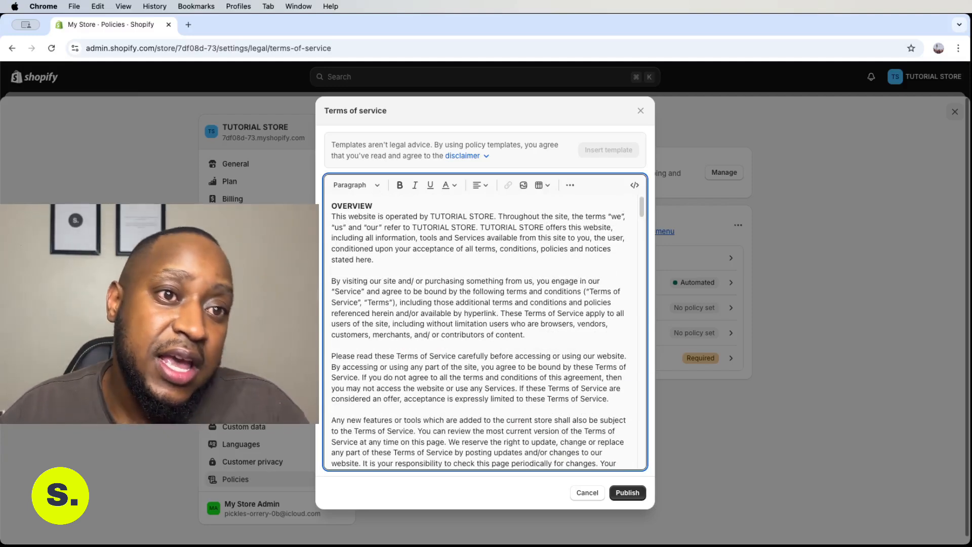
left_click(627, 494)
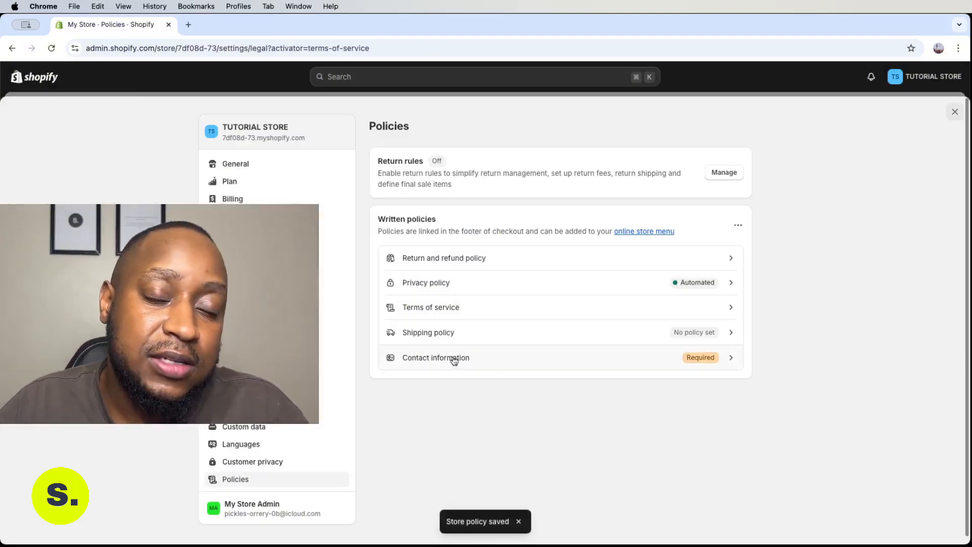
Open the empty shipping policy and paste the prepared shipping policy text into it
left_click(447, 332)
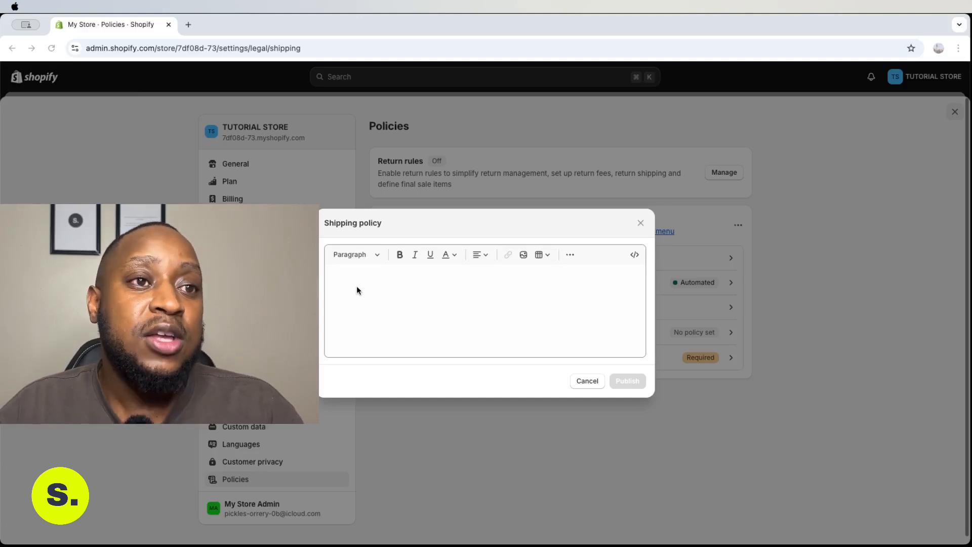
left_click(342, 283)
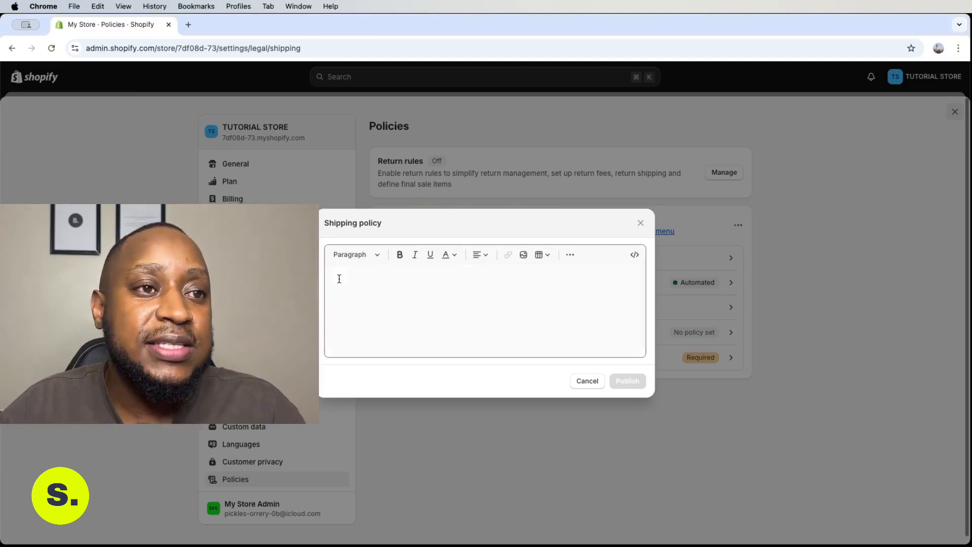
right_click(339, 282)
left_click(363, 357)
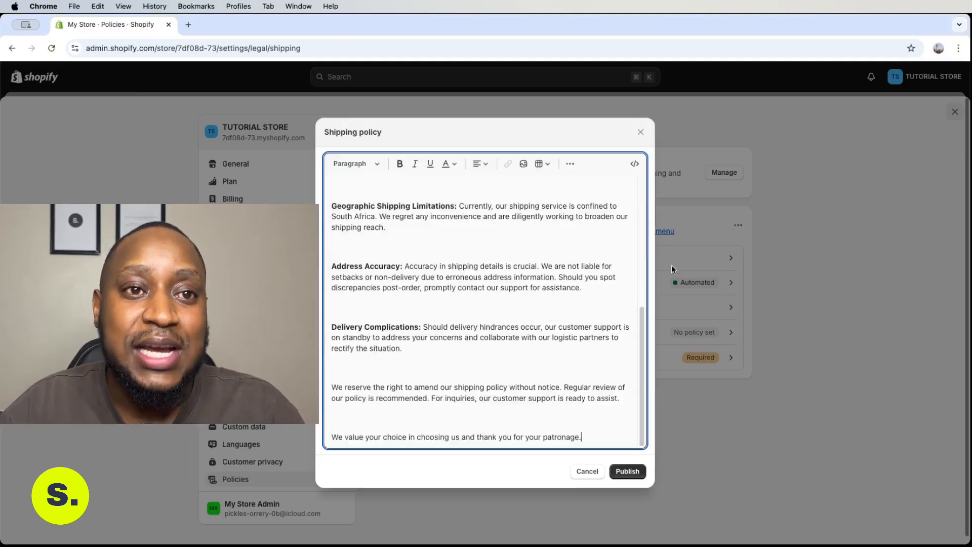
Review the shipping policy's sections from "Shipping Partners and Timely Delivery" to "Delivery Complications", then publish the policy
left_click_drag(643, 326, 633, 187)
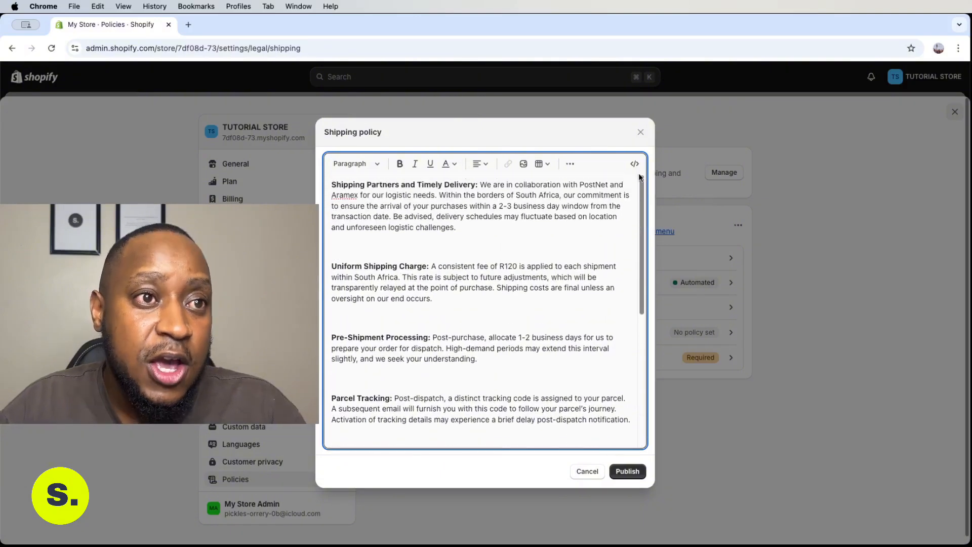
left_click_drag(349, 184, 437, 184)
left_click_drag(354, 265, 406, 267)
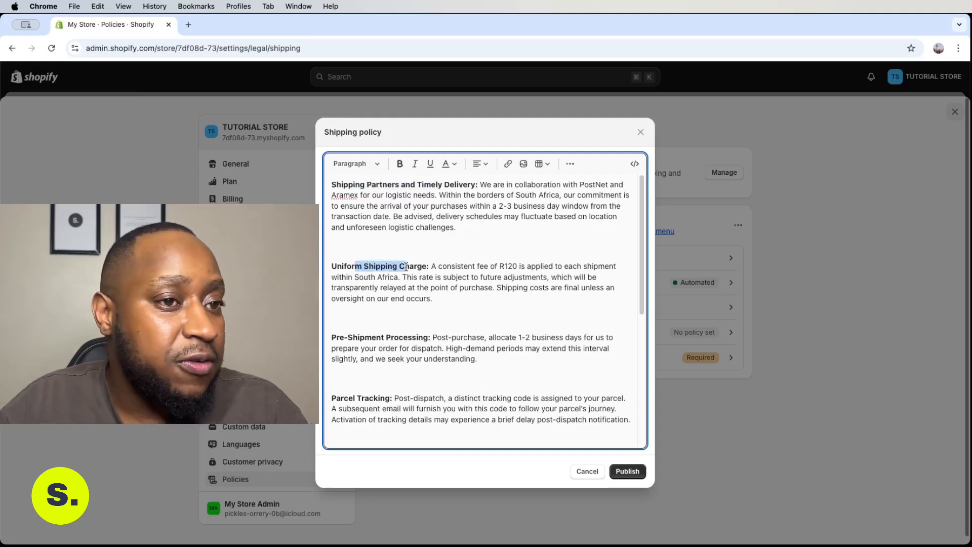
left_click(388, 332)
double_click(388, 332)
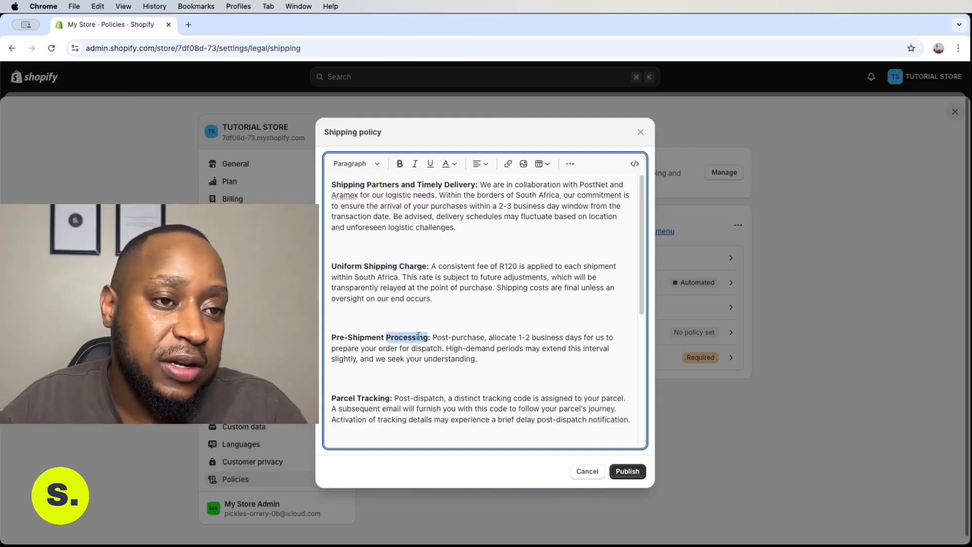
scroll(397, 394, "down", 5)
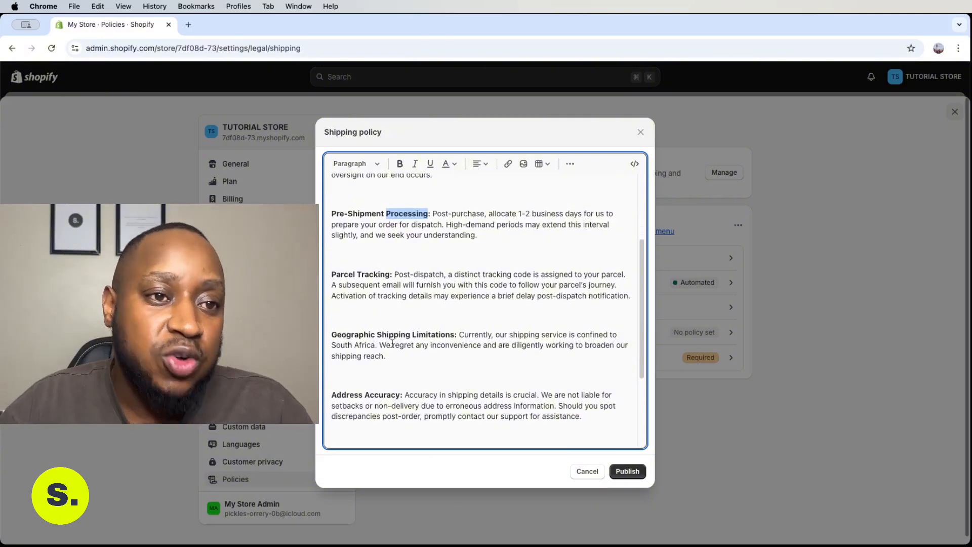
scroll(396, 336, "down", 5)
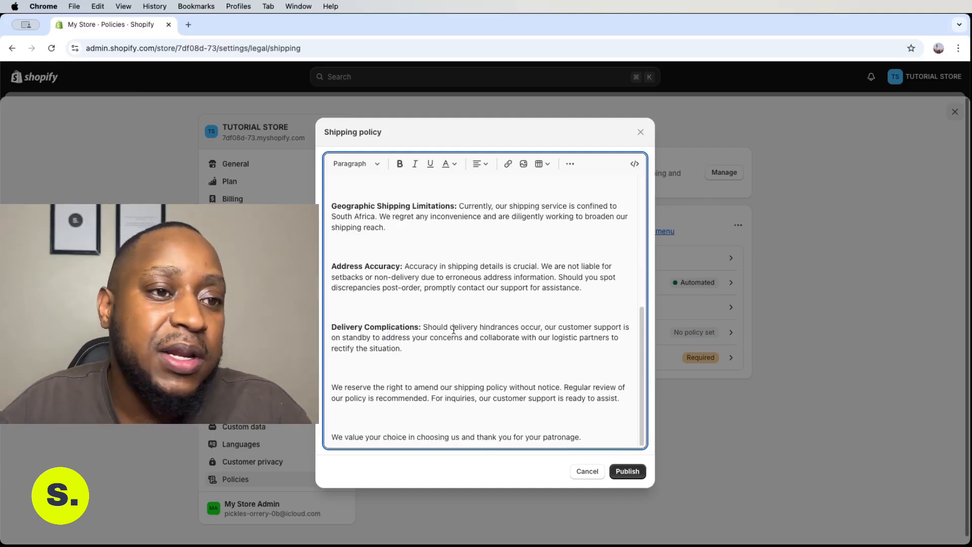
left_click(625, 470)
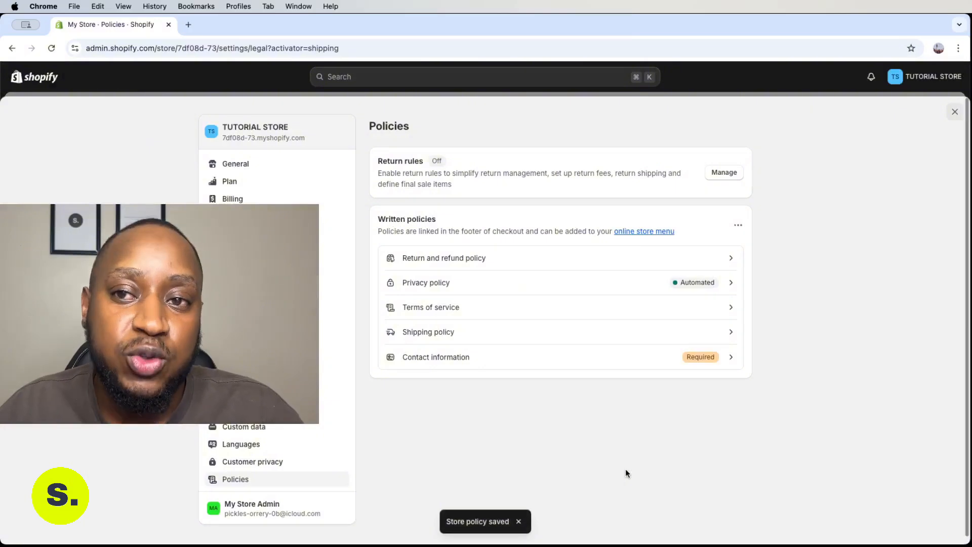